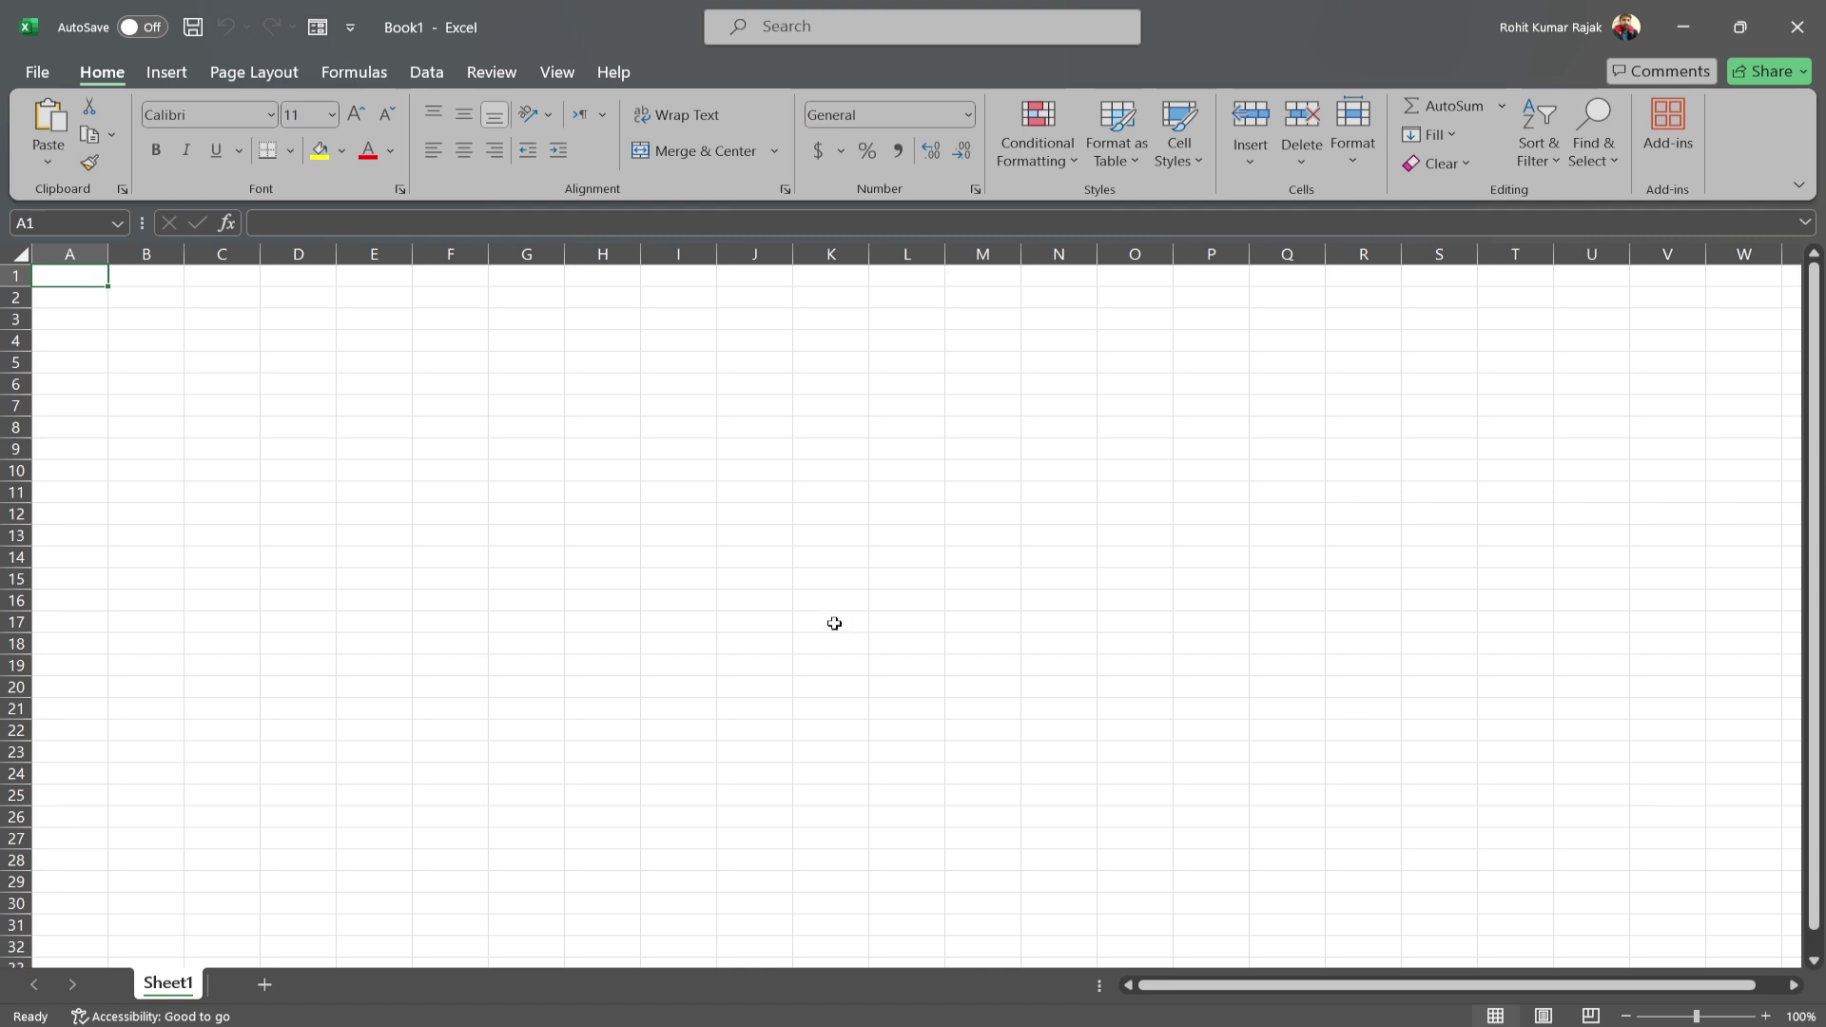
Select cells G9, J13 and I6 on the empty Sheet1
{"action": "left_click", "coordinate": [524, 456]}
{"action": "left_click", "coordinate": [761, 544]}
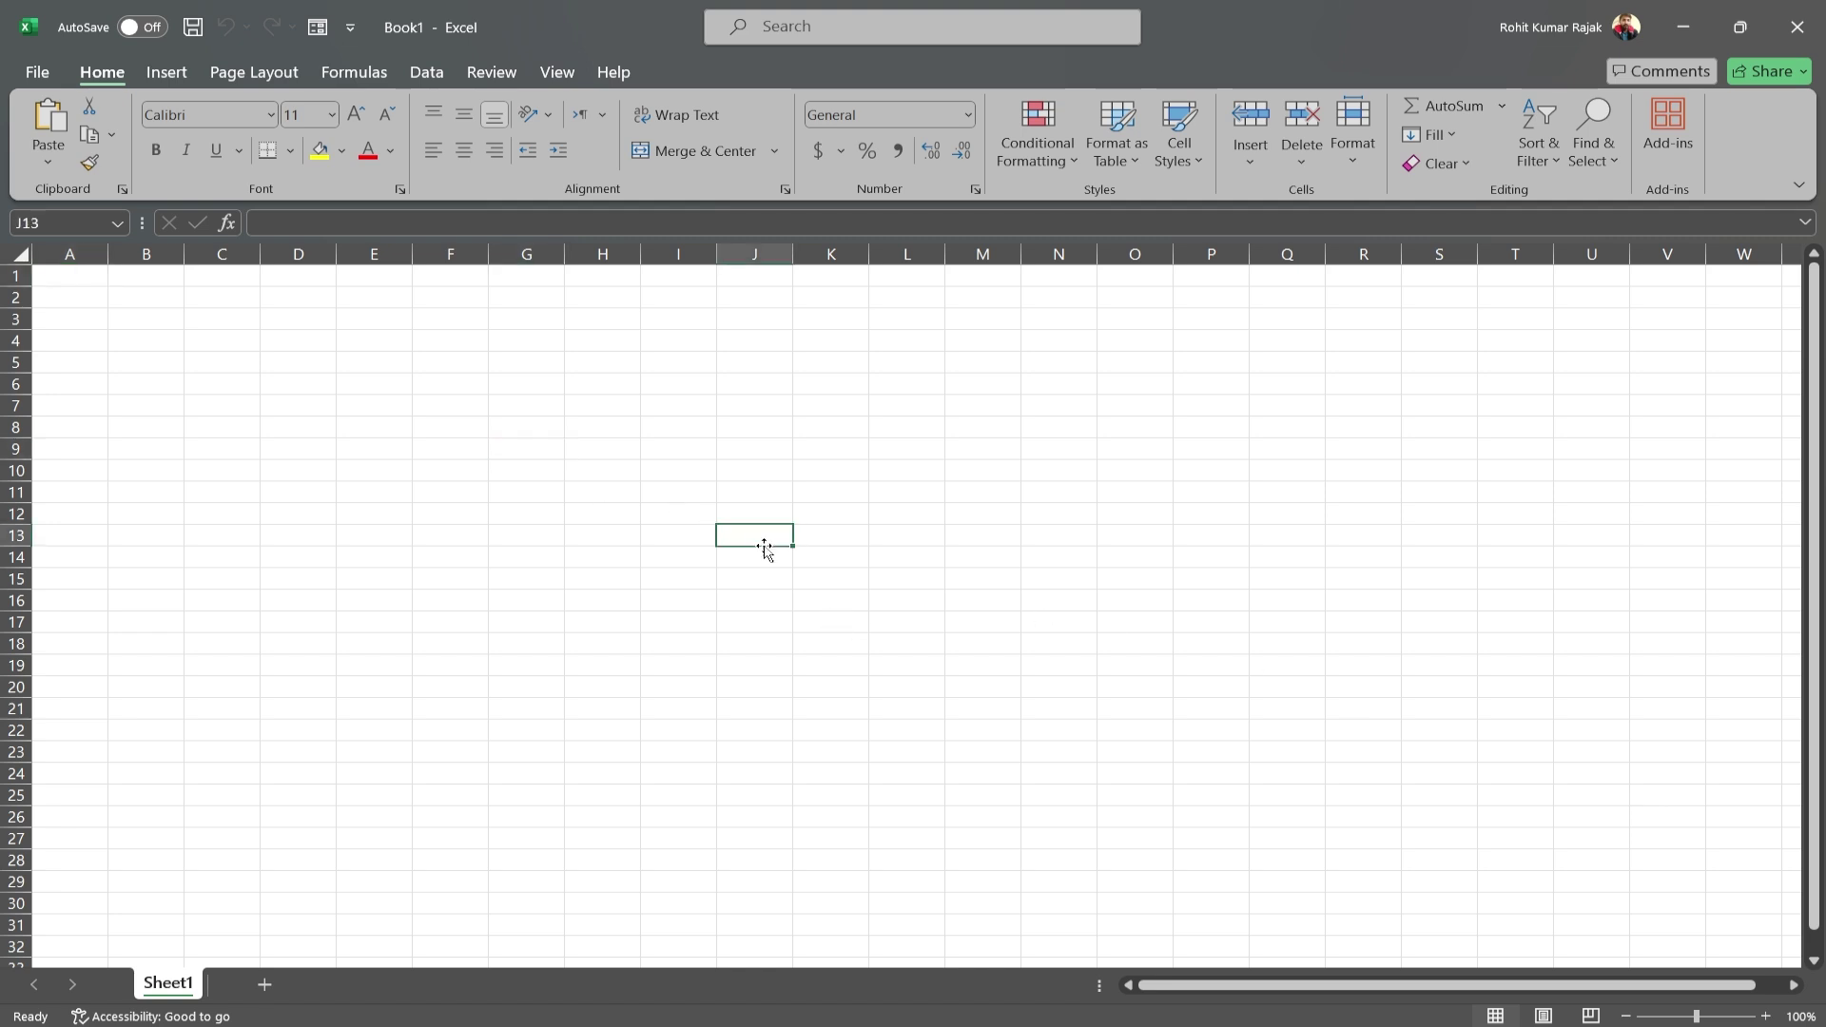
{"action": "left_click", "coordinate": [697, 373]}
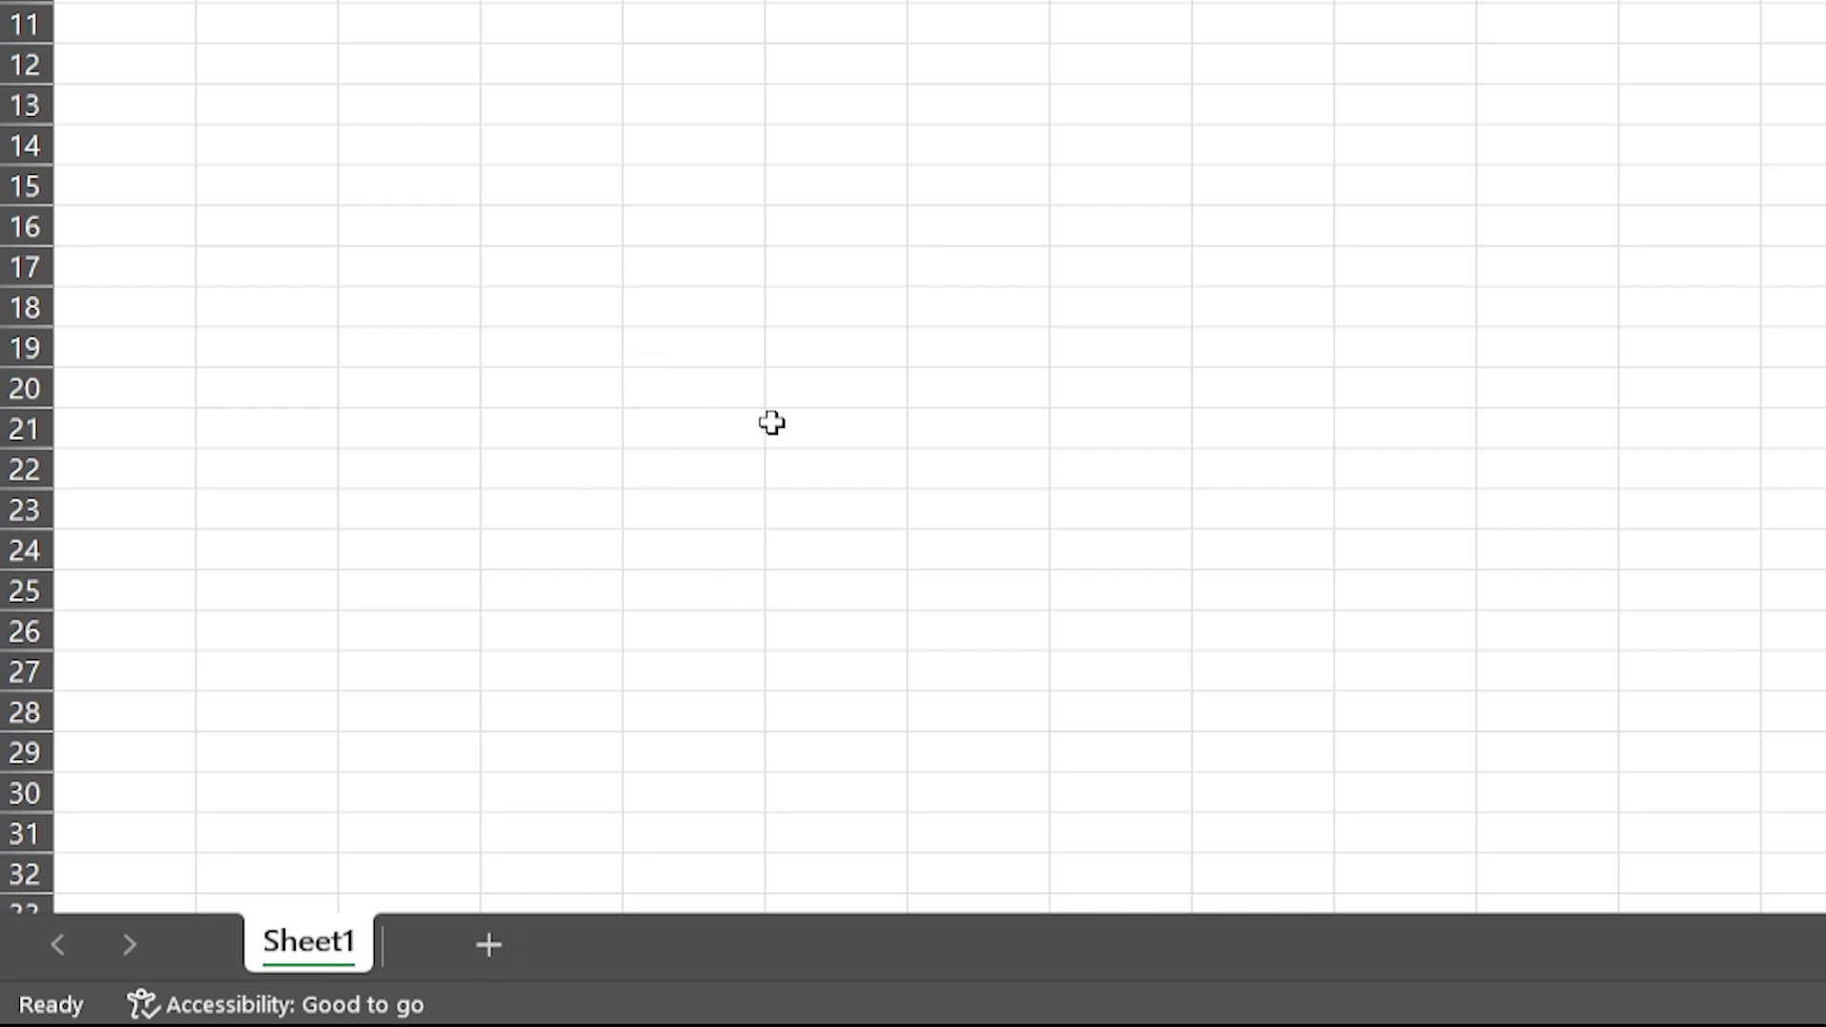
Add three new worksheets, Sheet2, Sheet3 and Sheet4, after Sheet1
{"action": "left_click", "coordinate": [488, 945]}
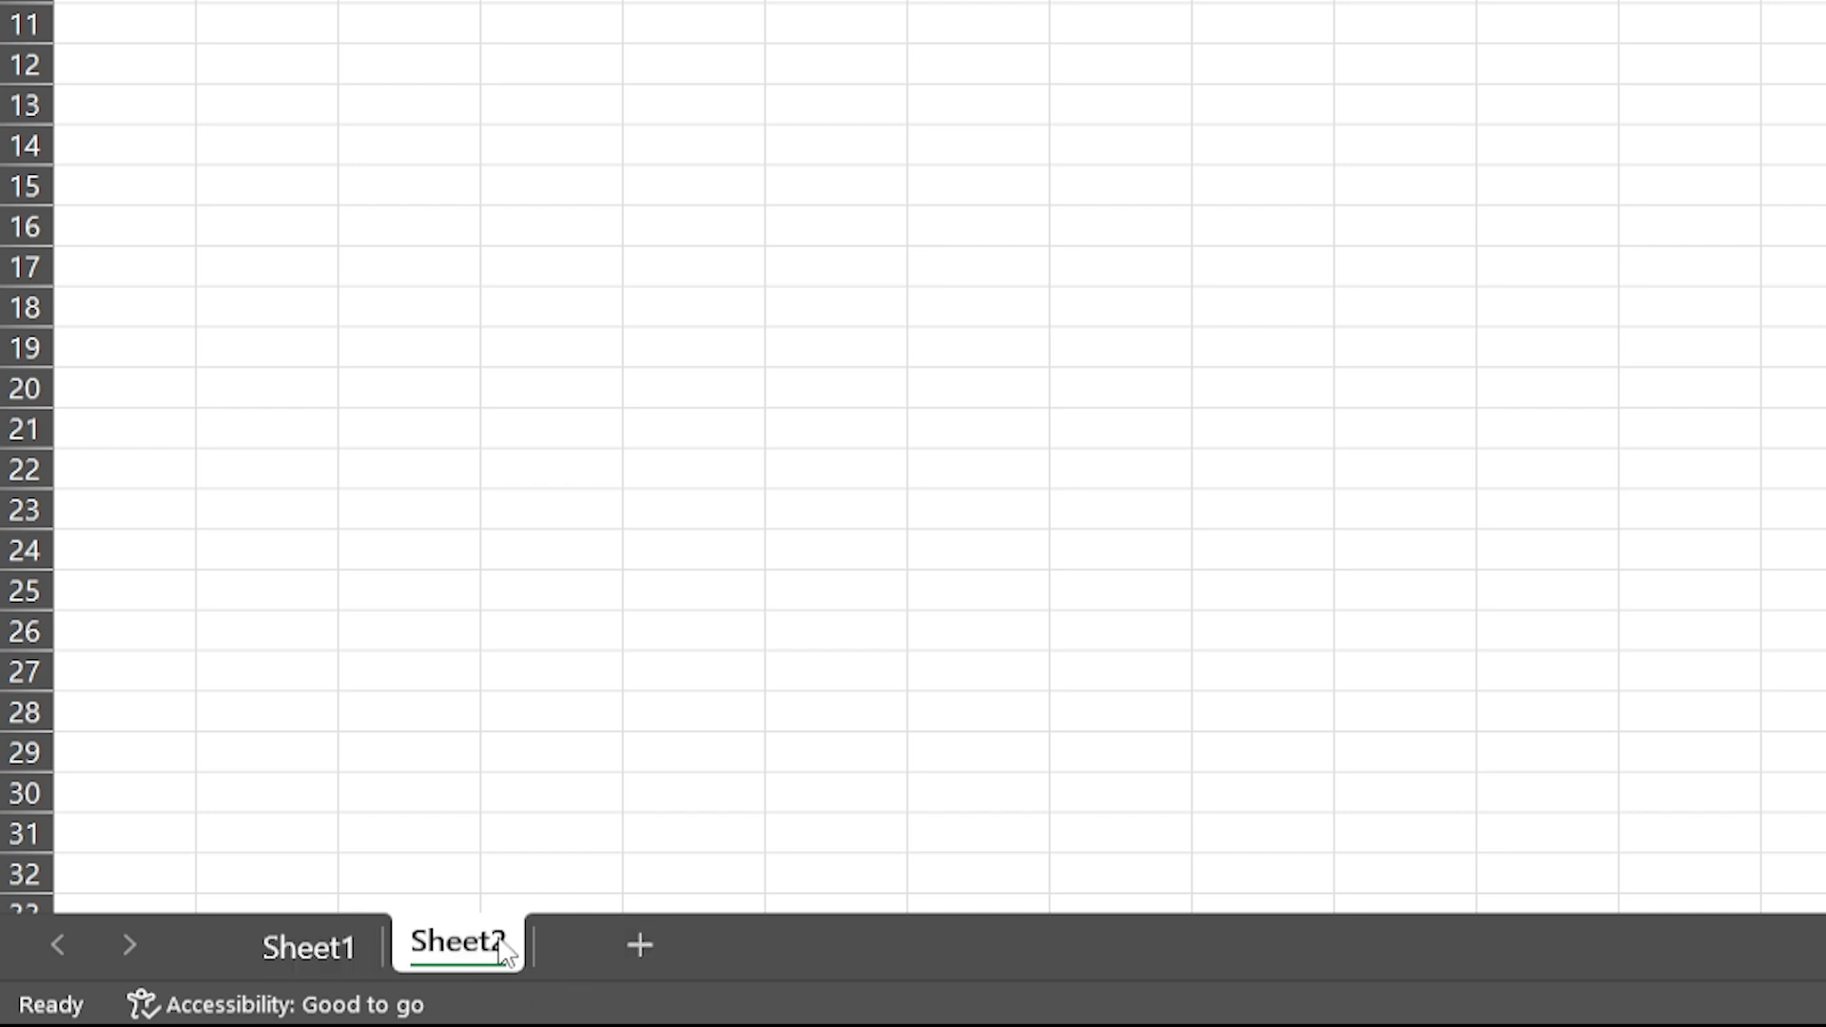
{"action": "left_click", "coordinate": [630, 946]}
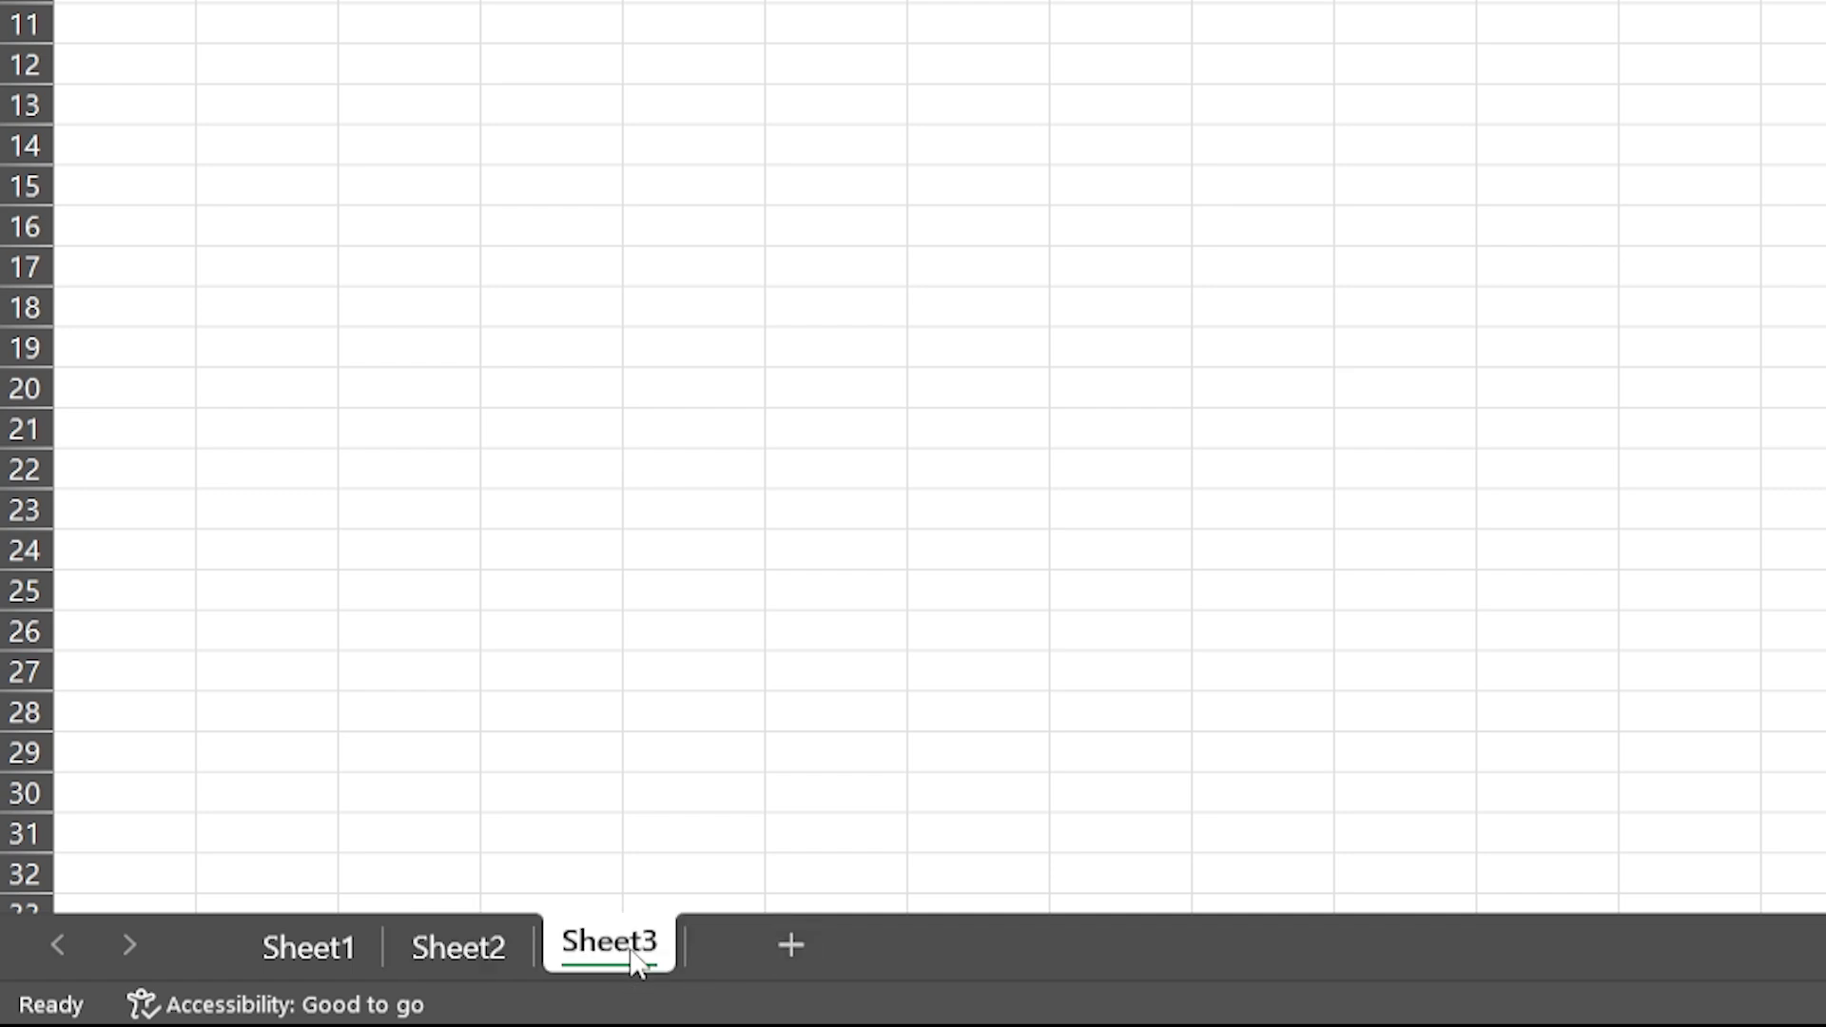
{"action": "left_click", "coordinate": [768, 951]}
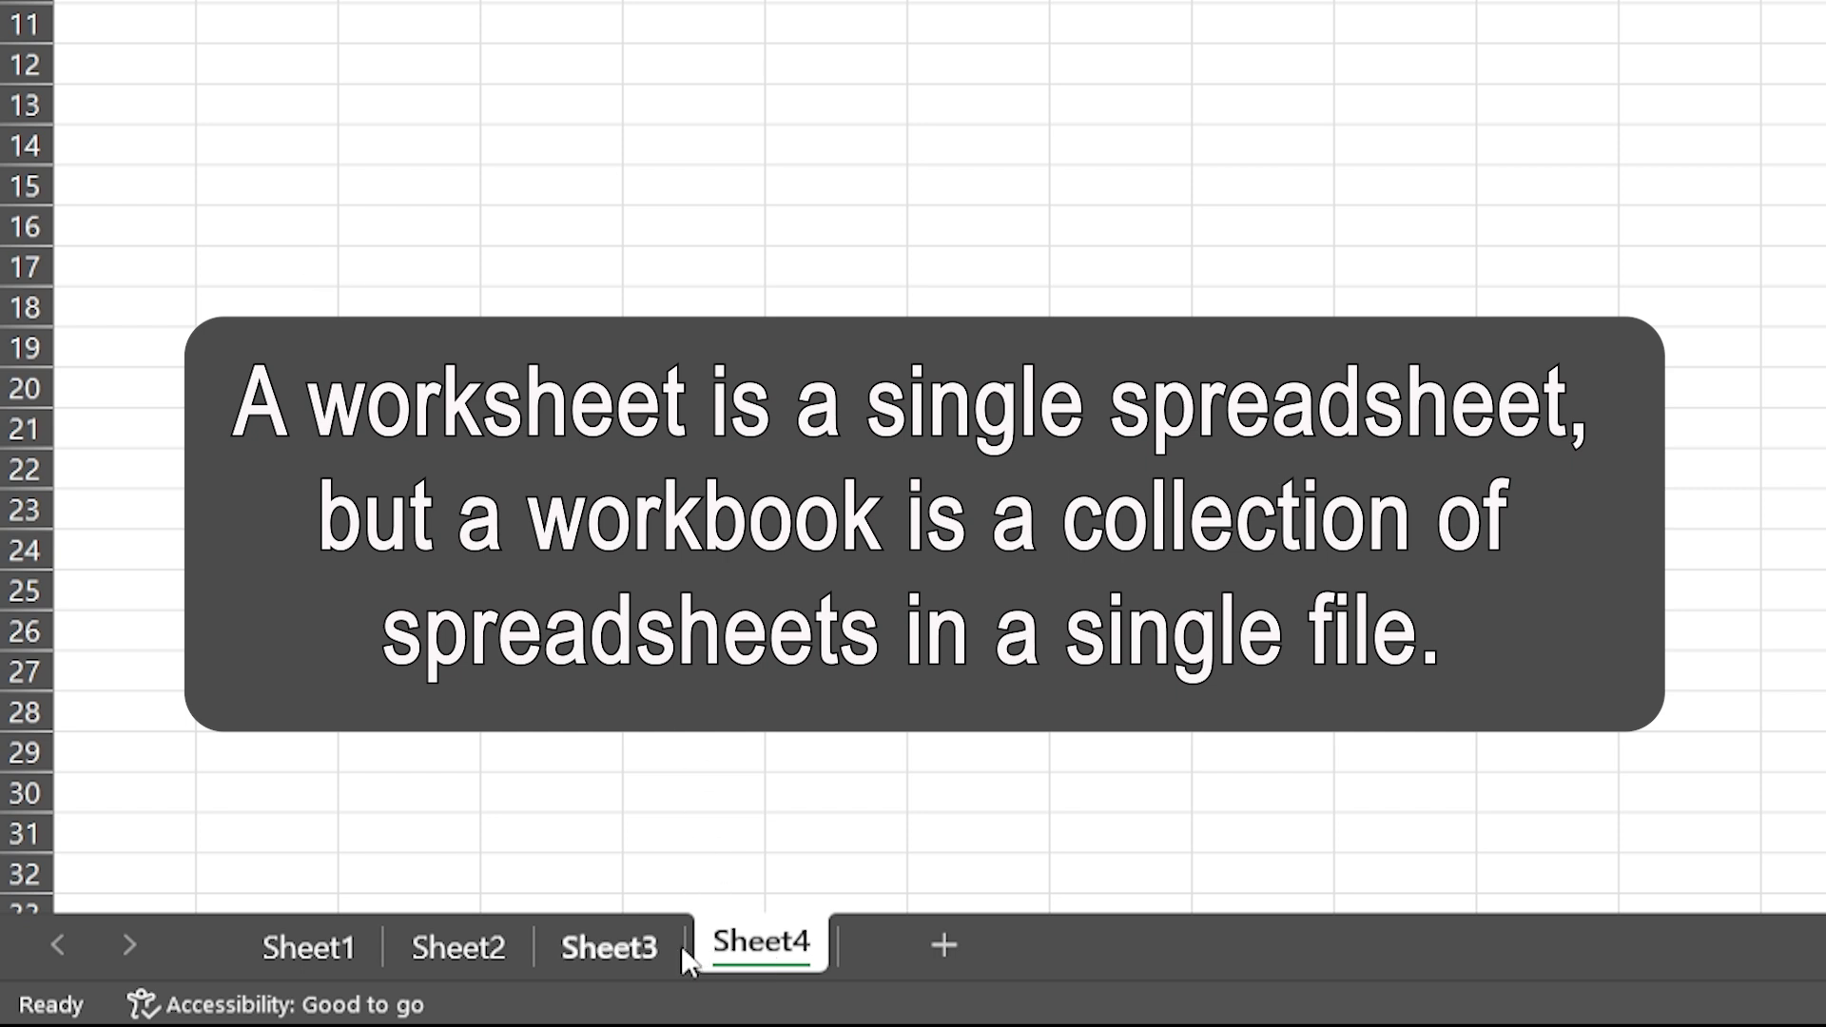
Switch between the Sheet1–Sheet4 tabs, ending back on Sheet1
{"action": "left_click", "coordinate": [651, 946]}
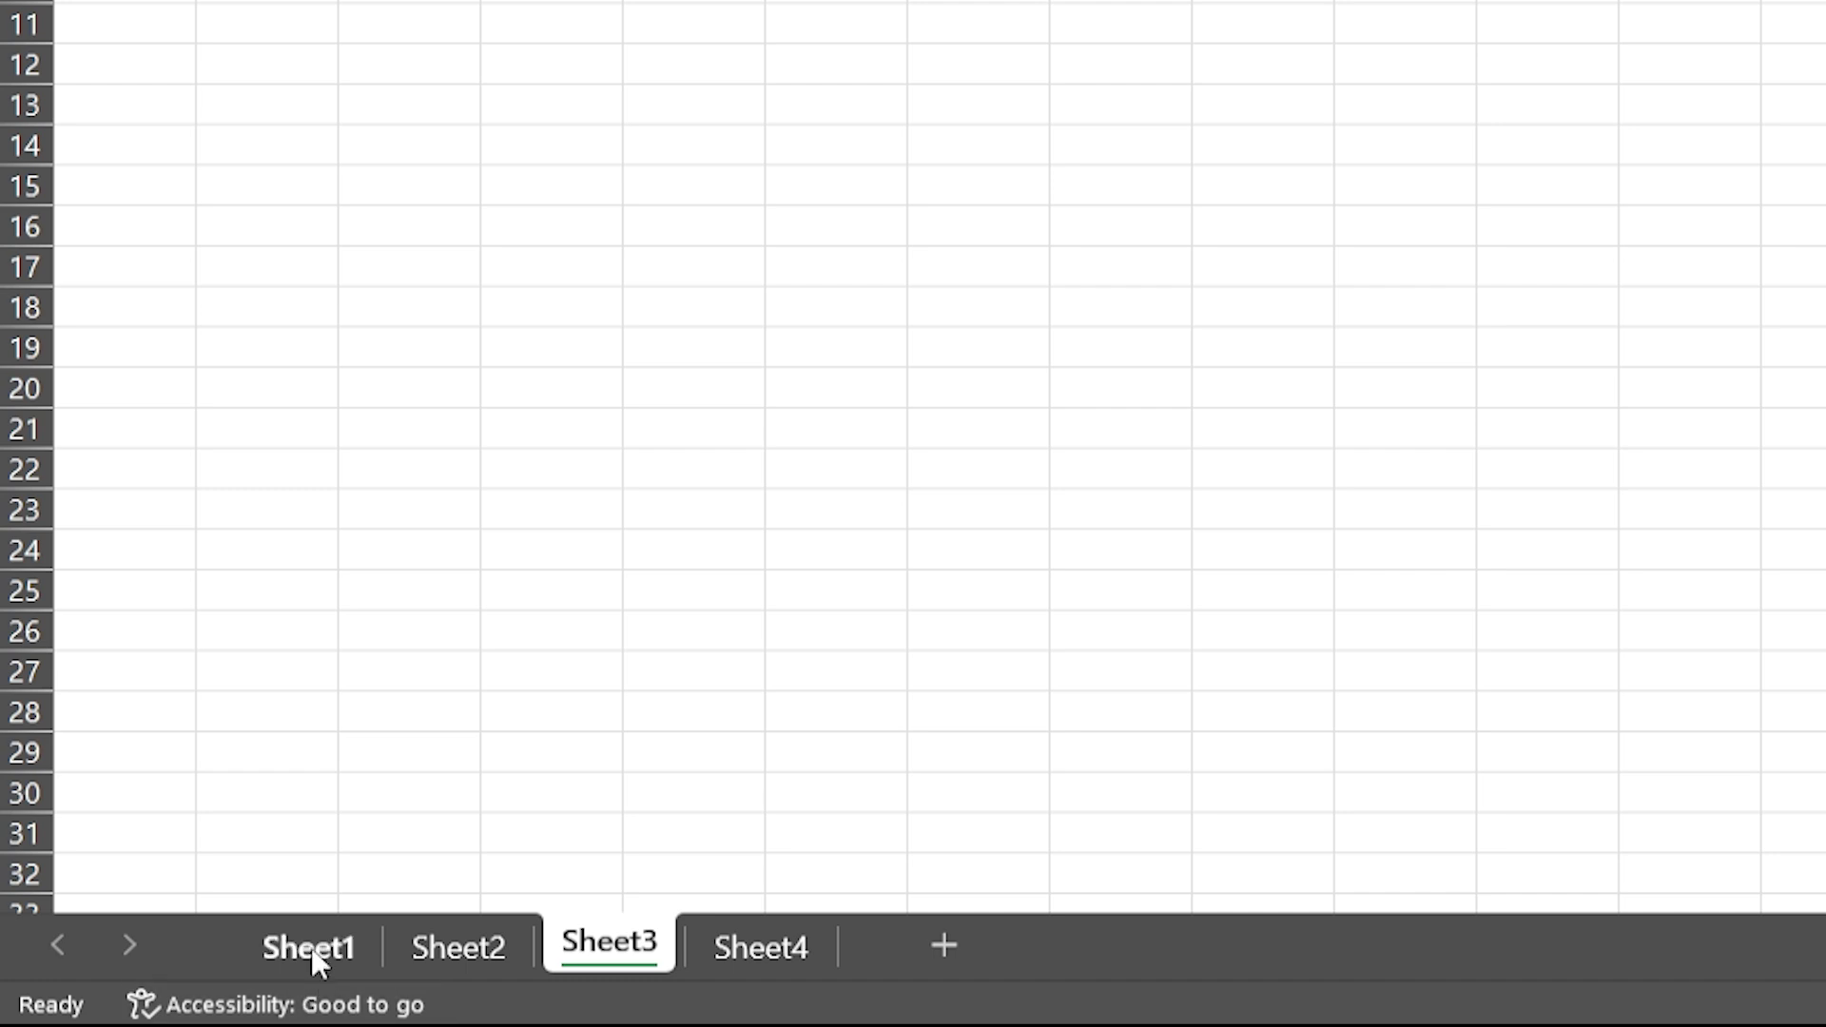
{"action": "left_click", "coordinate": [311, 947]}
{"action": "left_click", "coordinate": [510, 940]}
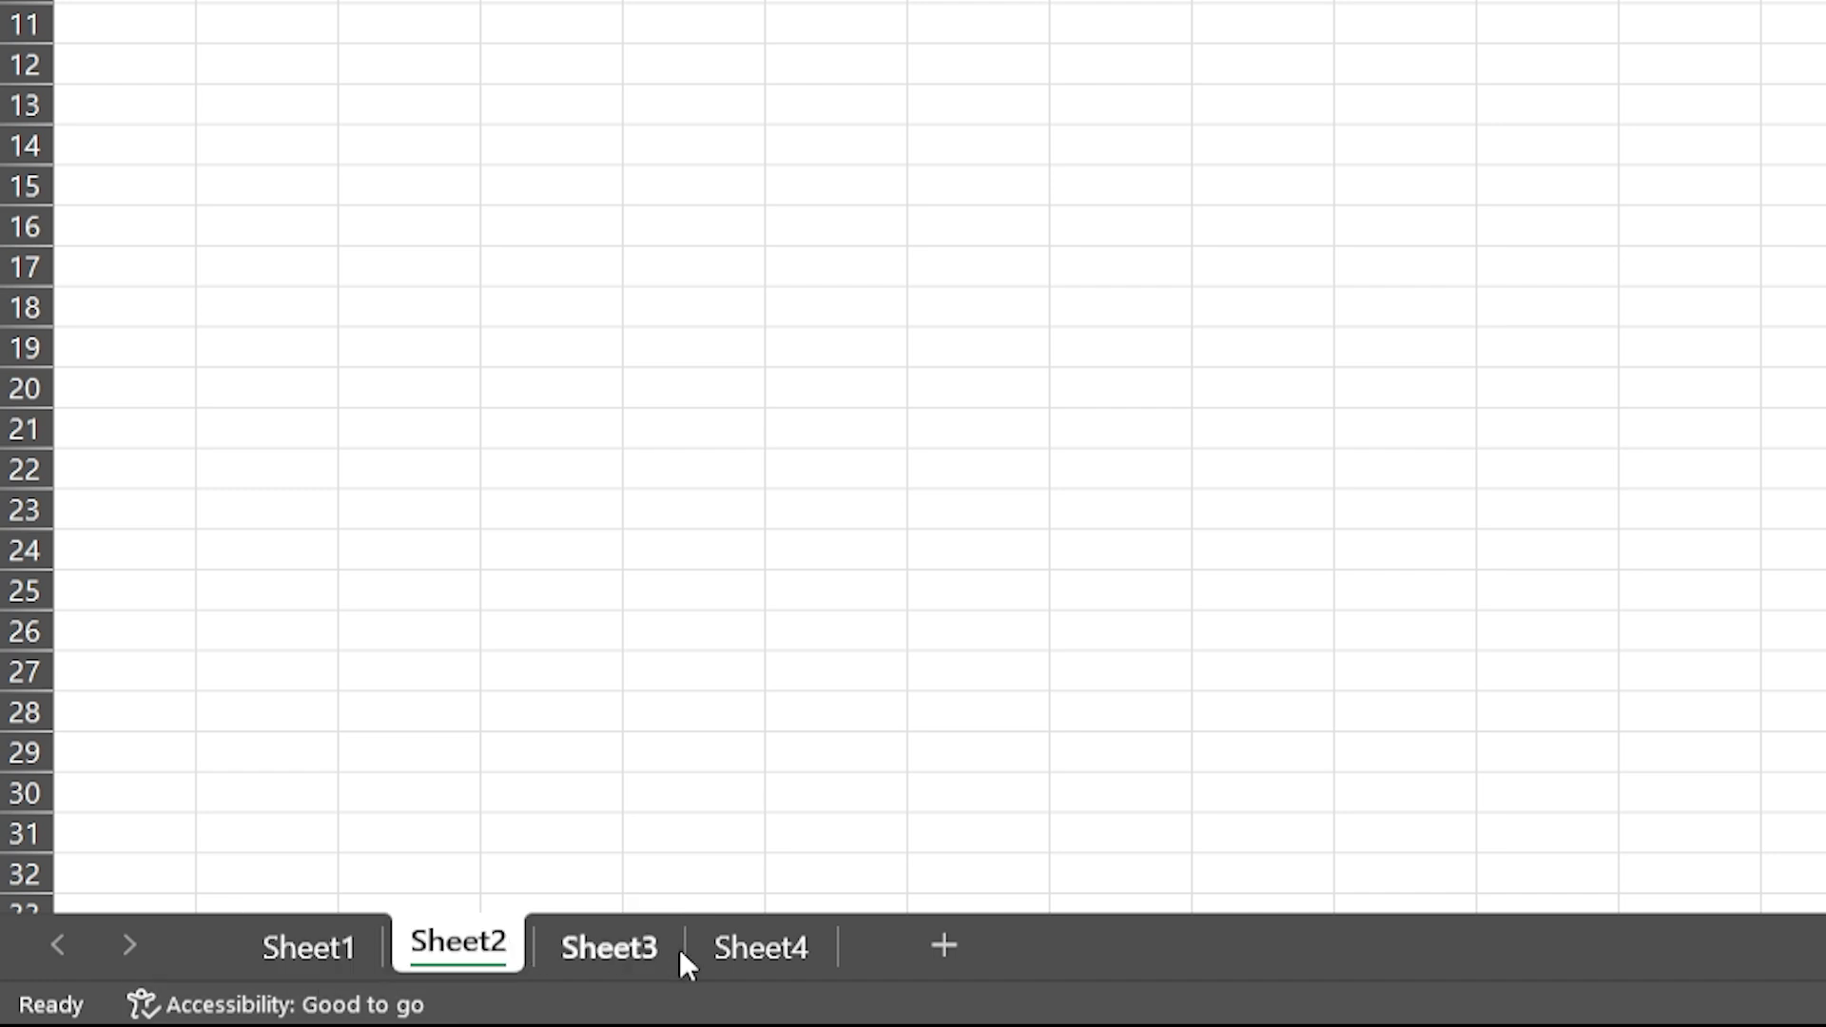
{"action": "left_click", "coordinate": [637, 957]}
{"action": "left_click", "coordinate": [797, 958]}
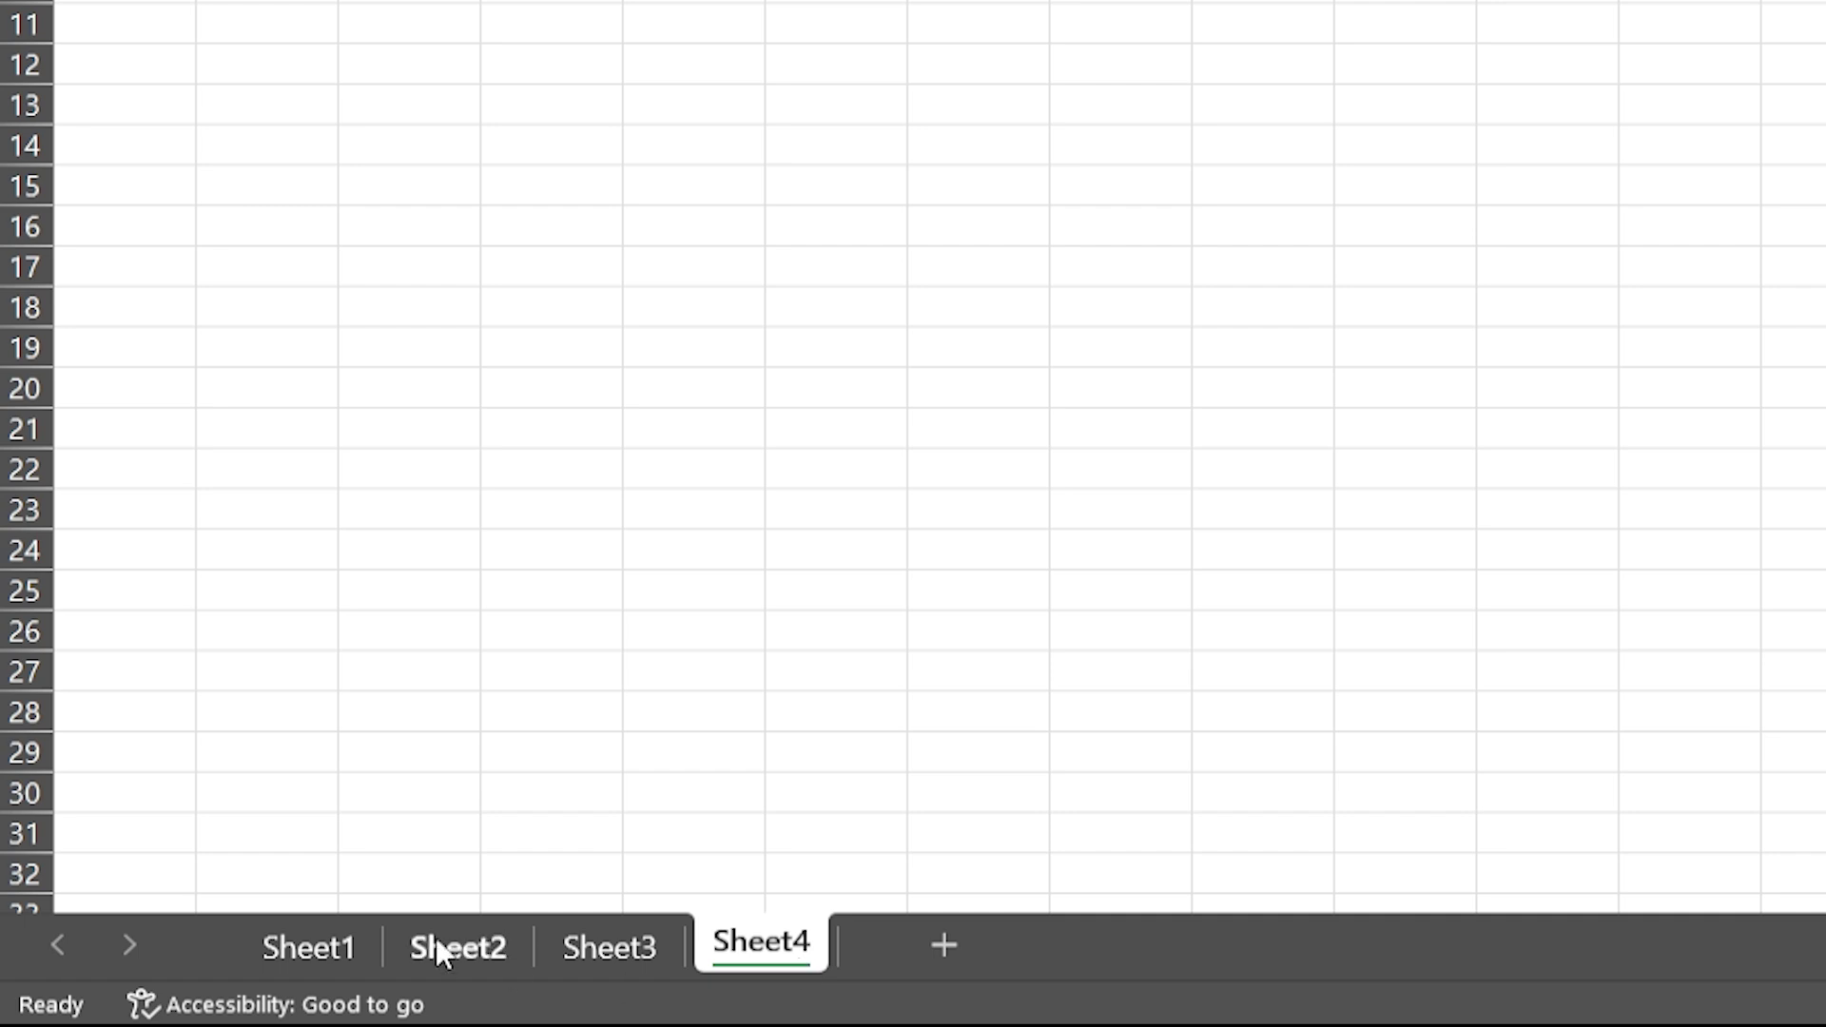
{"action": "left_click", "coordinate": [326, 945]}
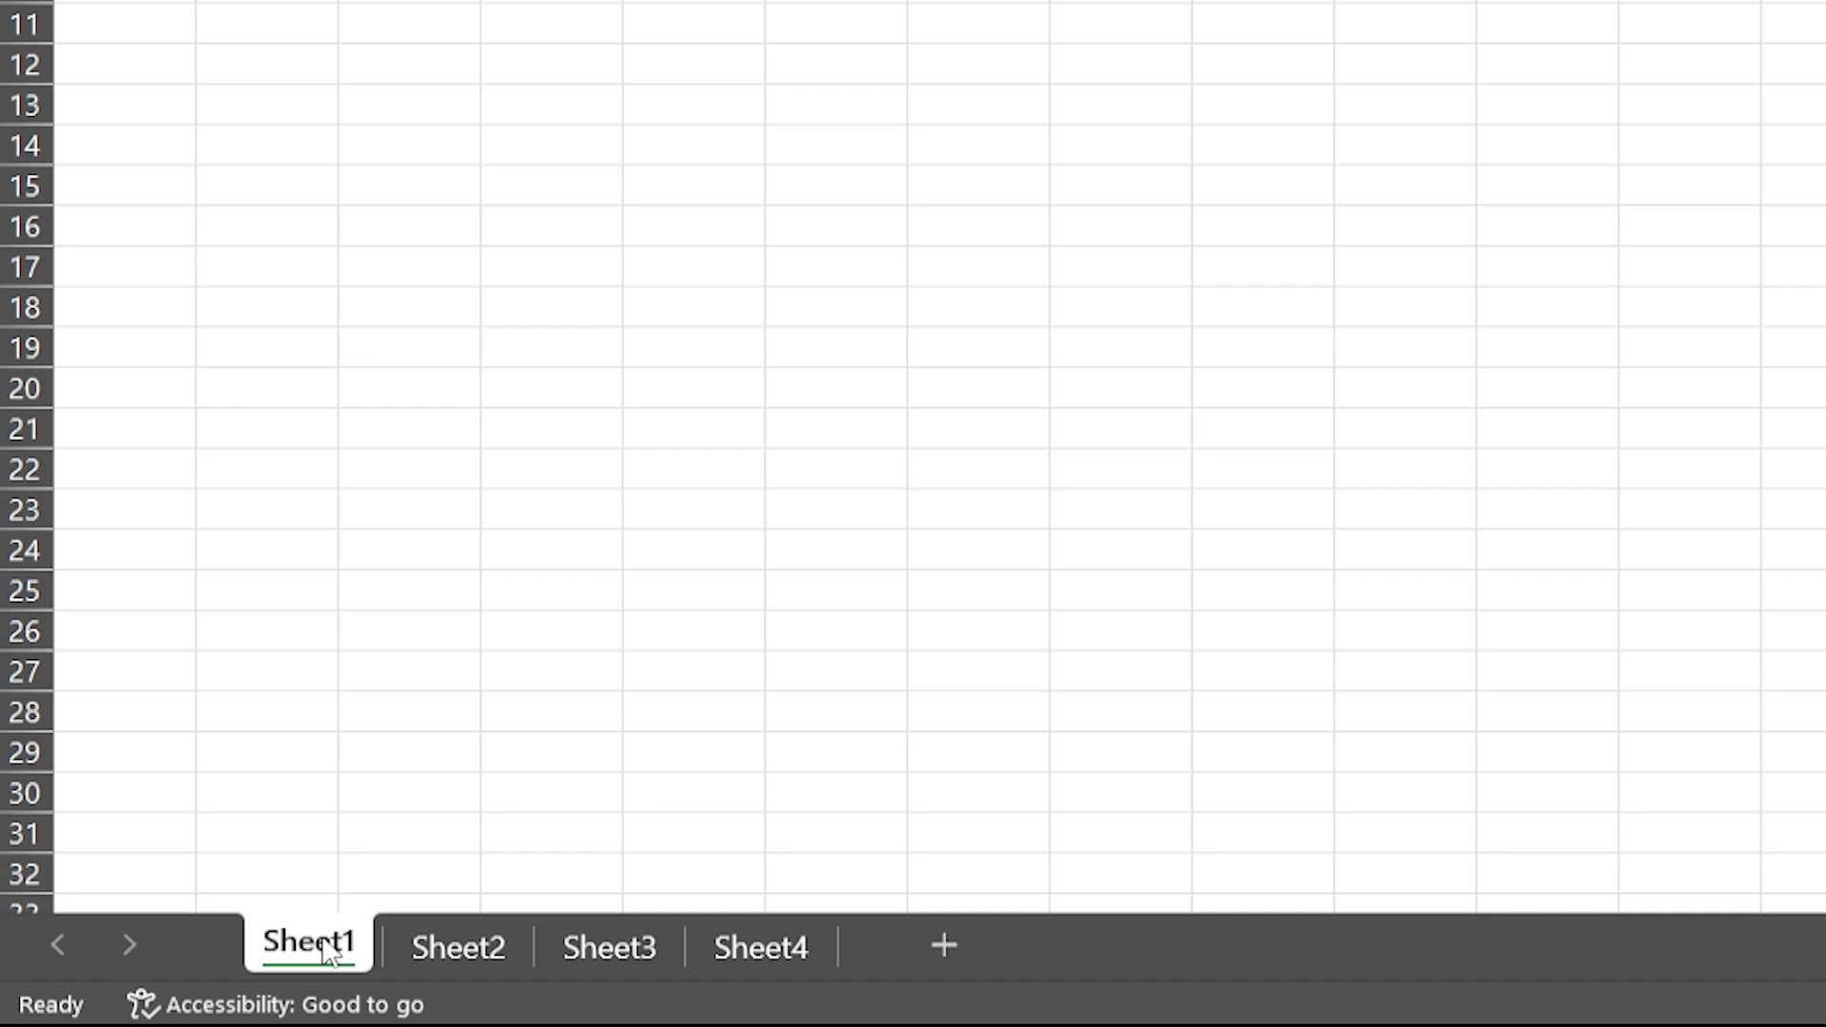
Rename the Sheet1 tab to FirstSheet
{"action": "double_click", "coordinate": [323, 942]}
{"action": "type", "text": "First"}
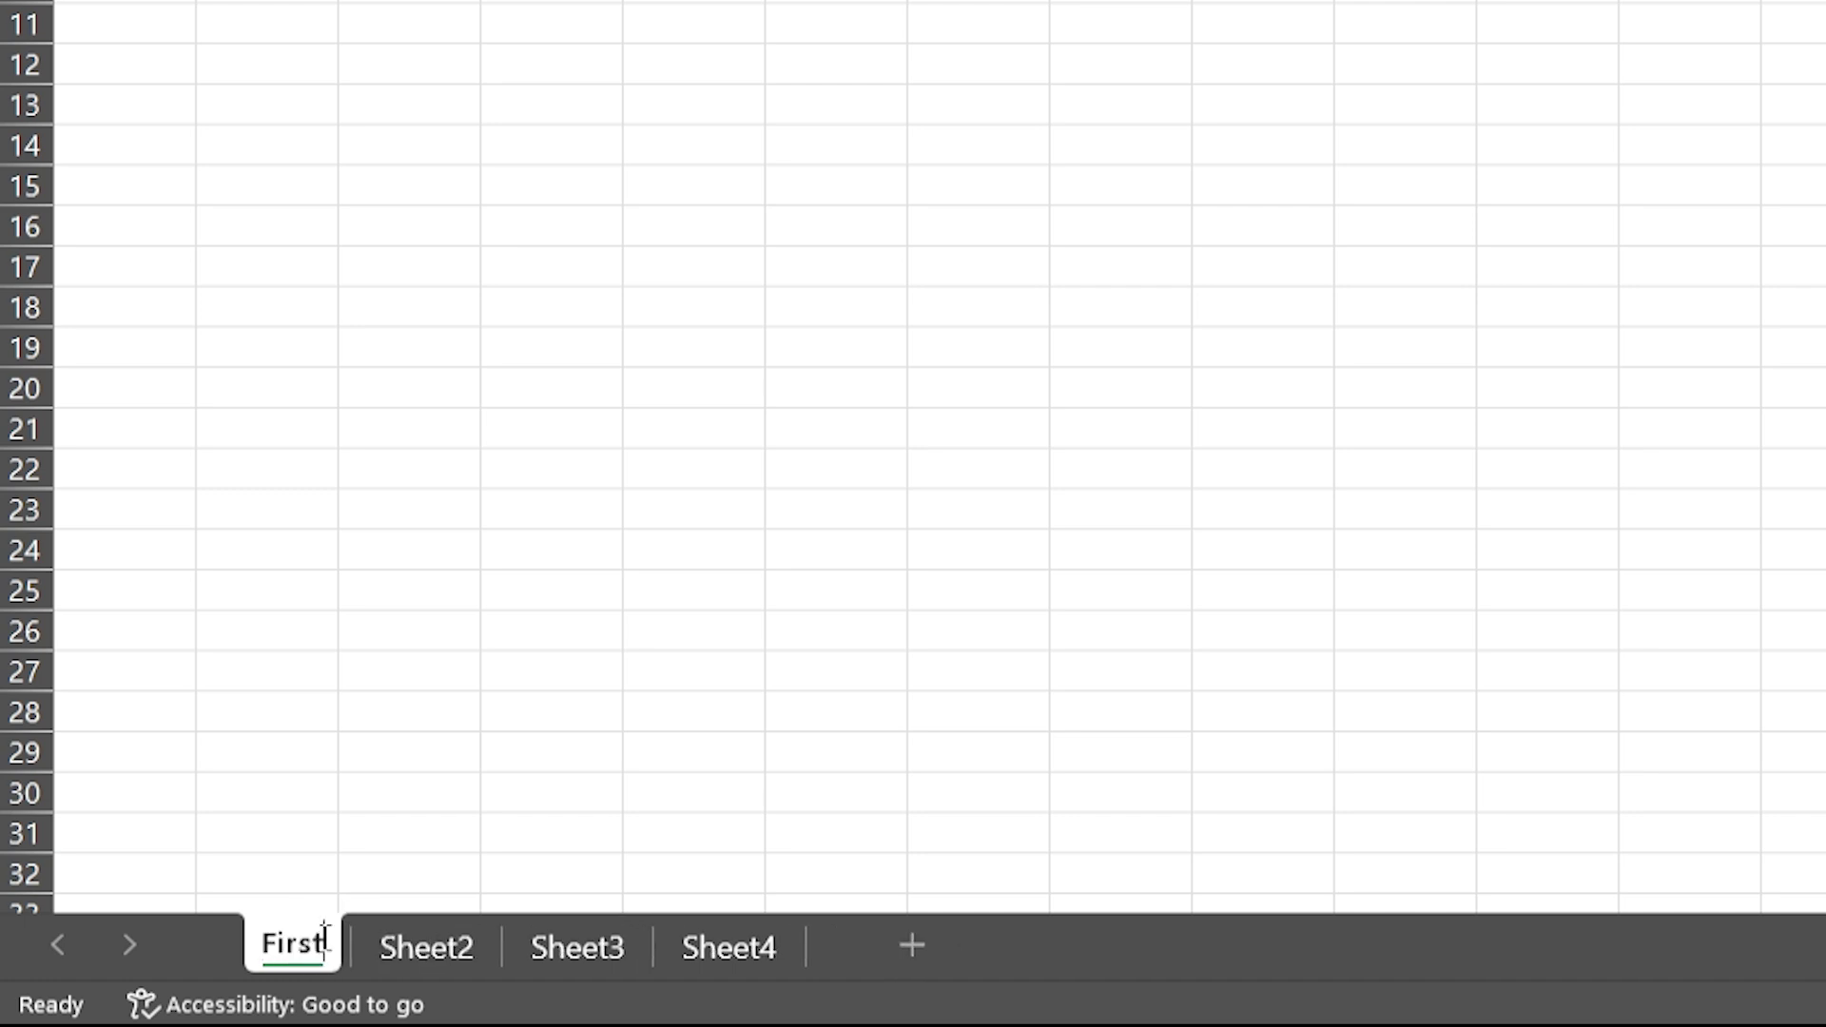
{"action": "type", "text": "Sheet"}
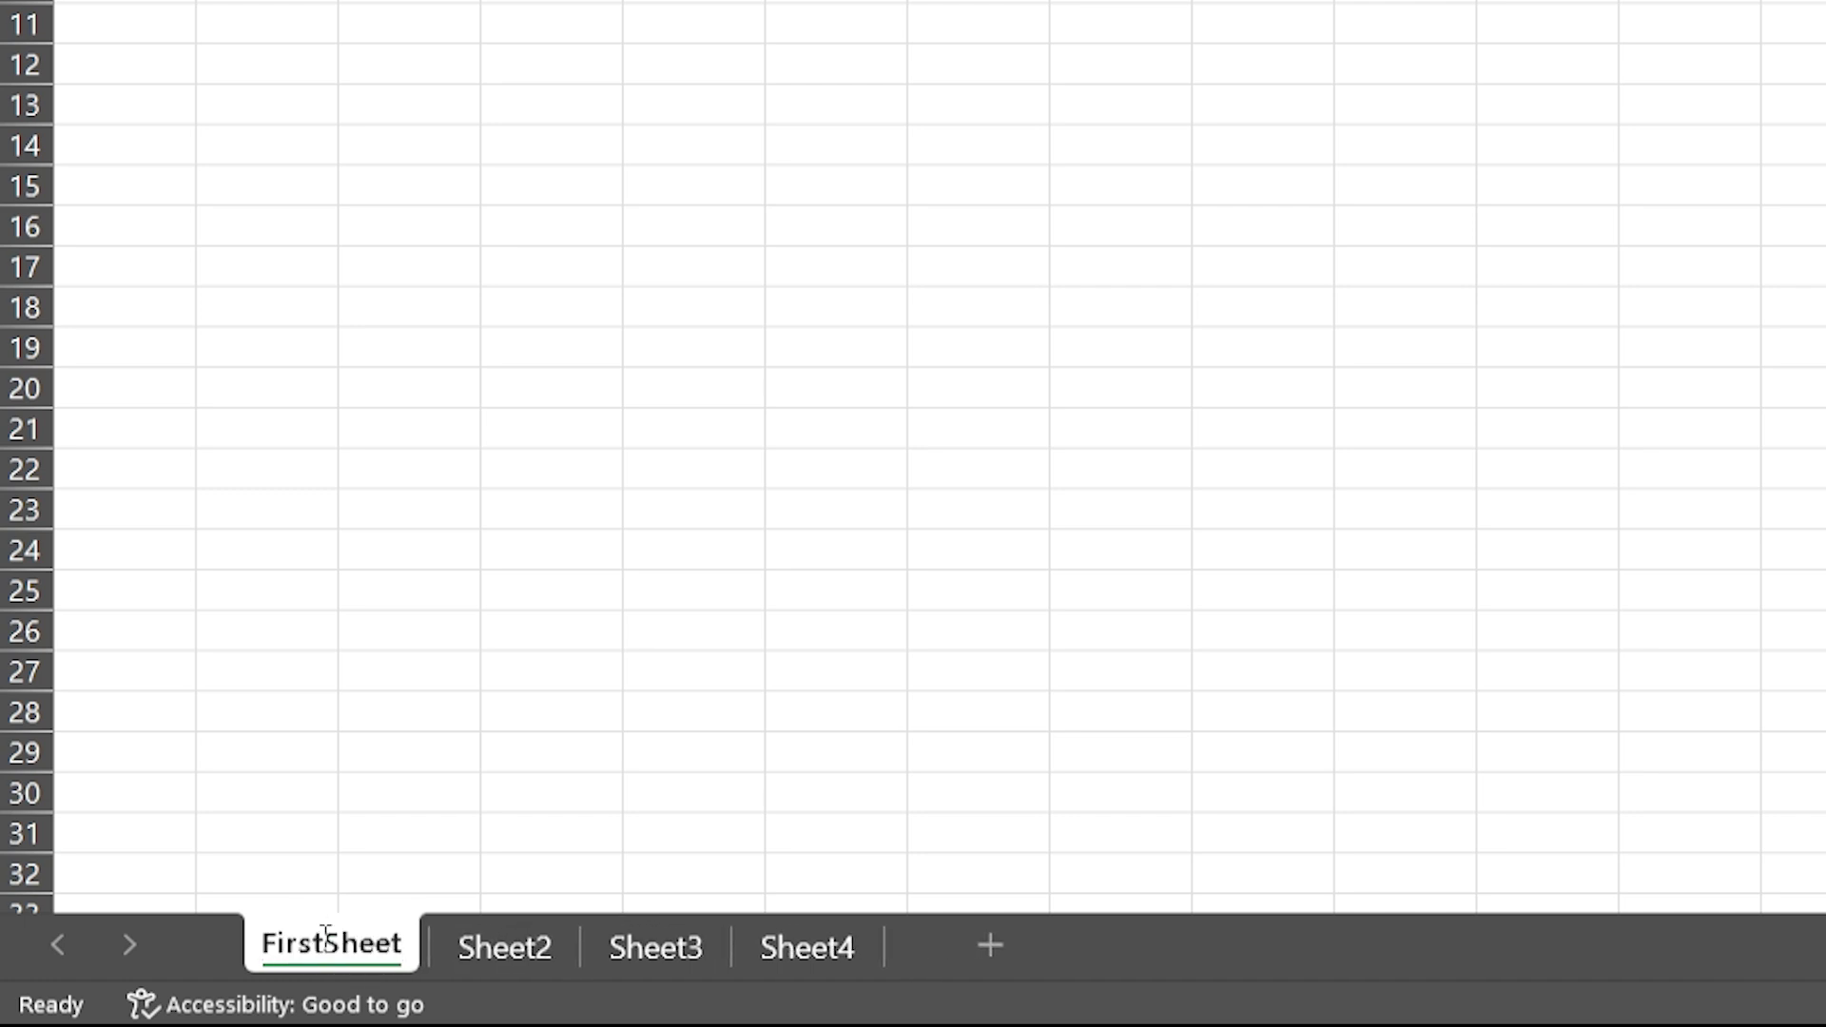
{"action": "key", "text": "Return"}
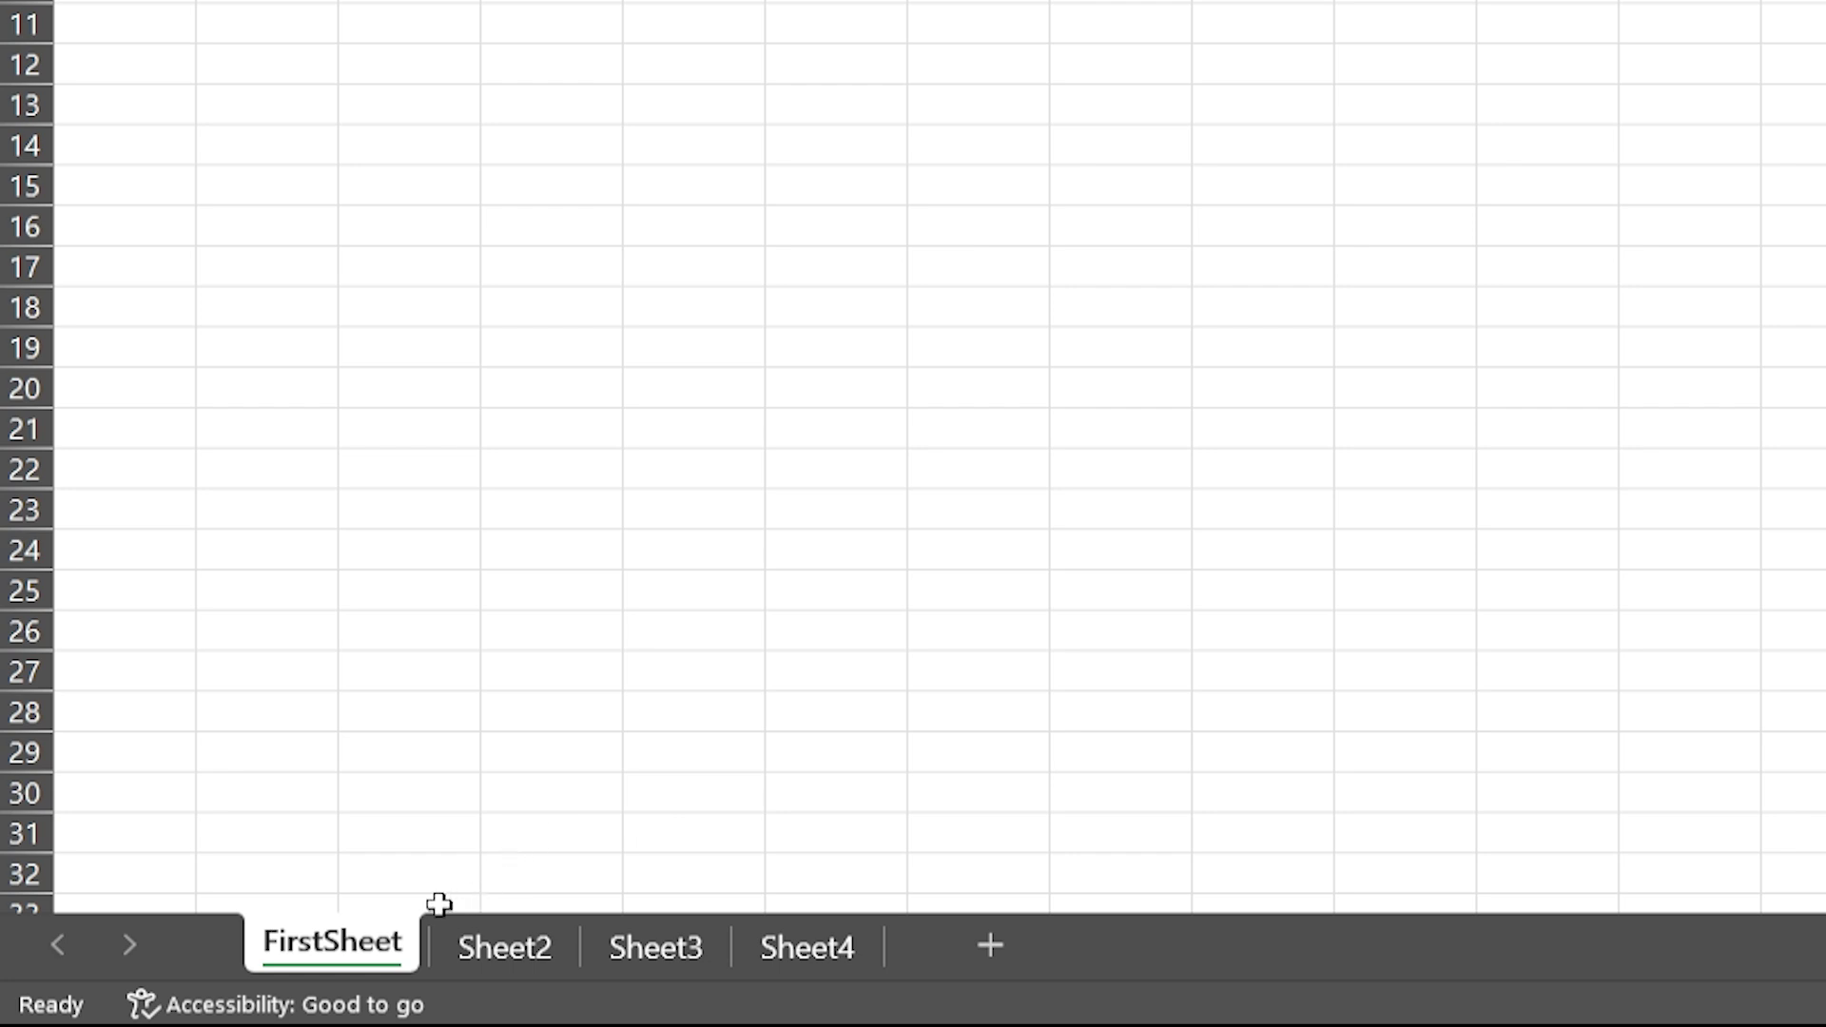
Rename Sheet2 to SecondSheet, then select Sheet4
{"action": "left_click", "coordinate": [535, 974]}
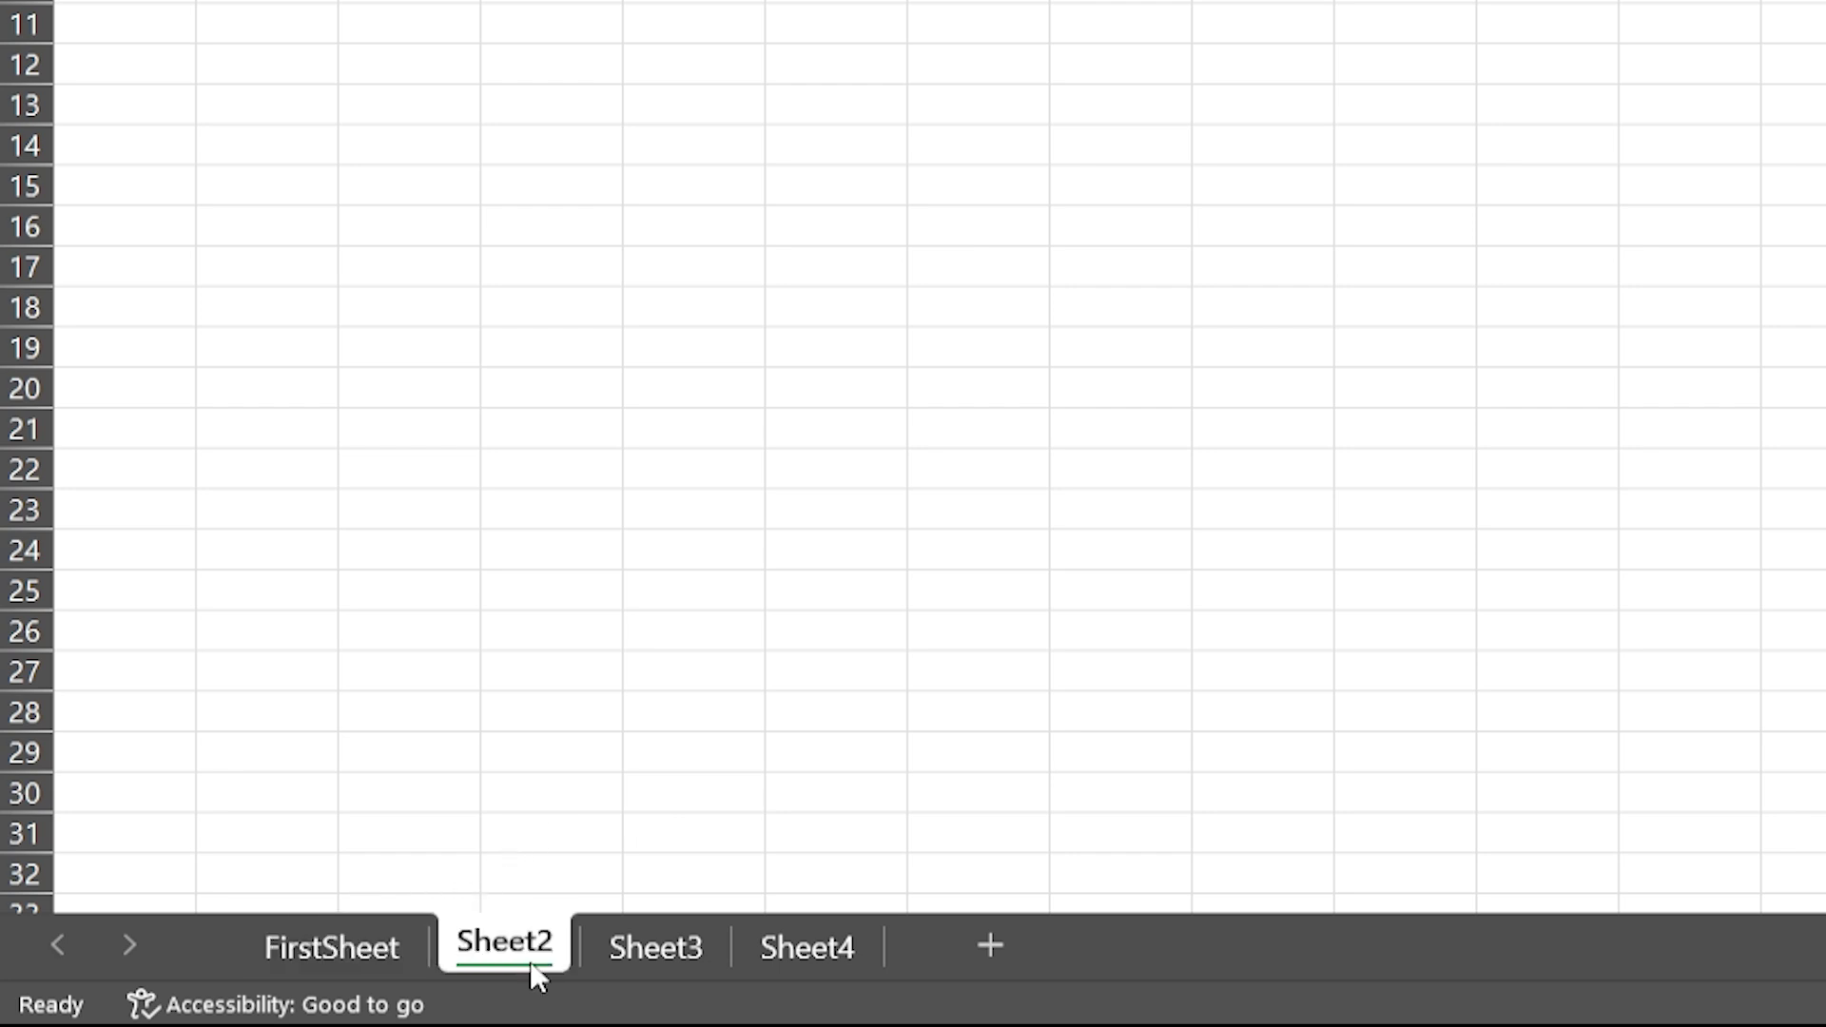
{"action": "double_click", "coordinate": [530, 962]}
{"action": "type", "text": "S"}
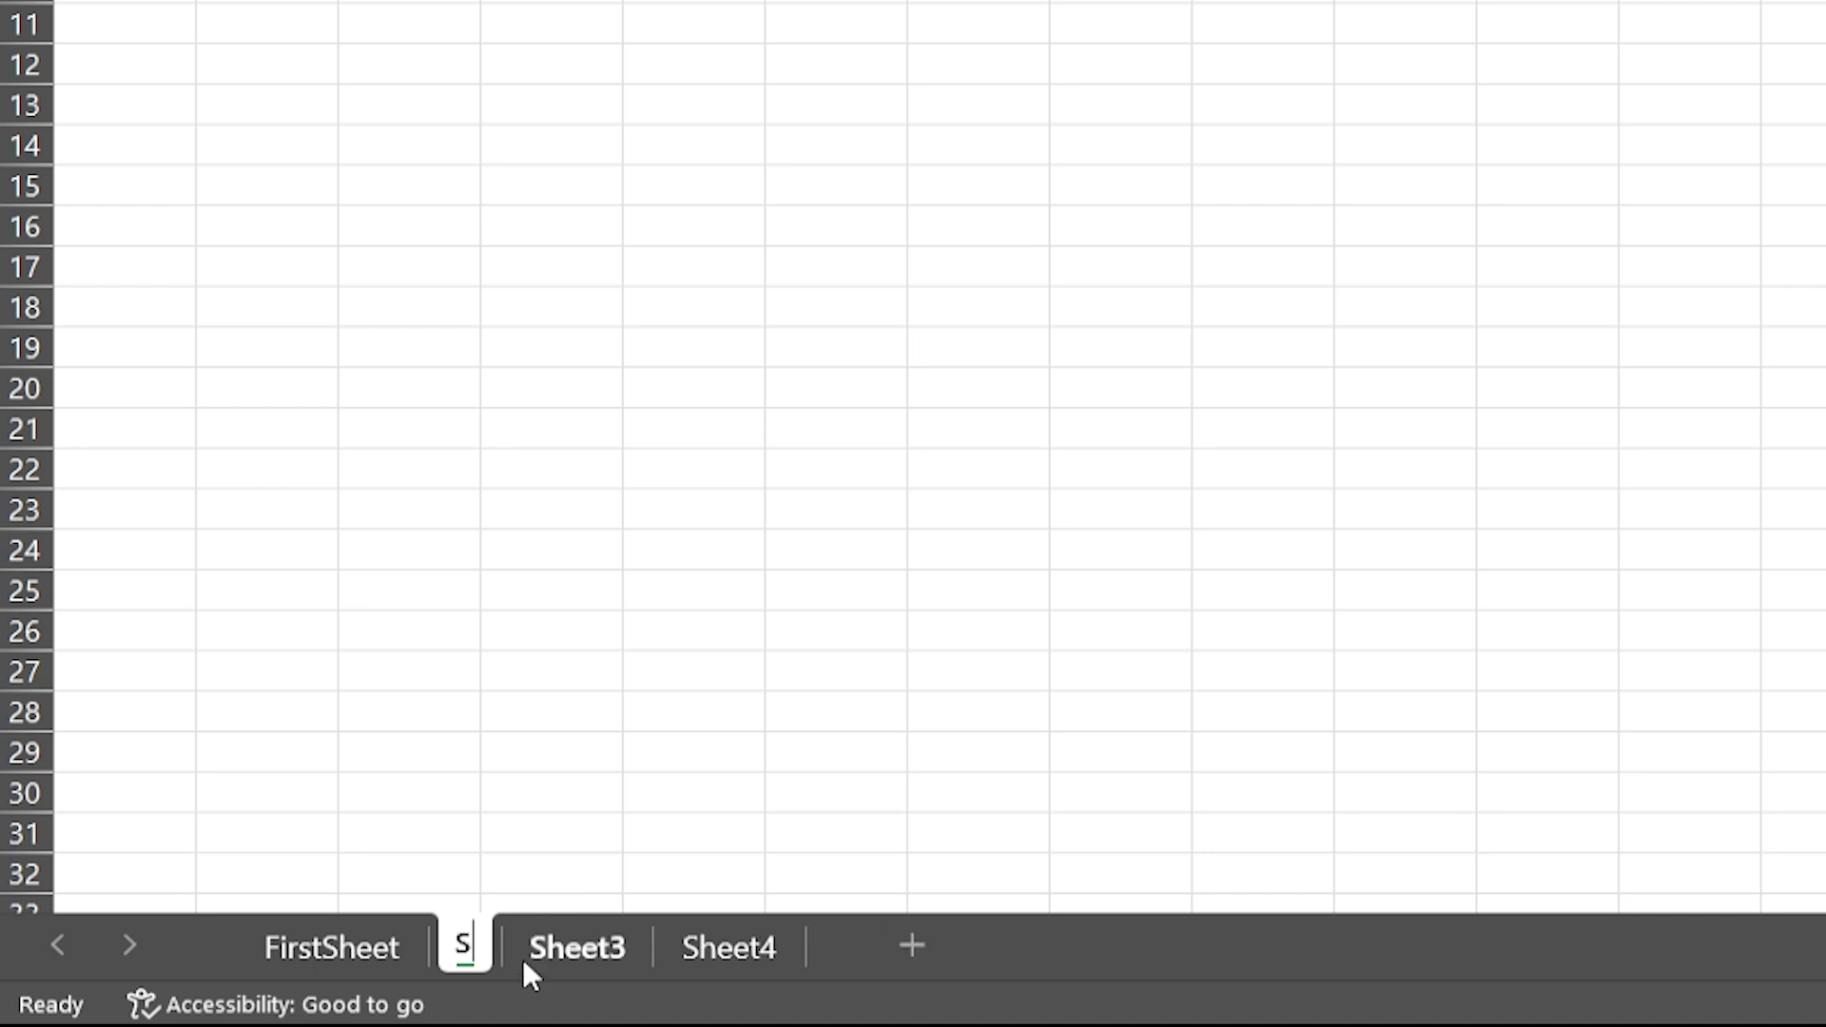
{"action": "type", "text": "econdShe"}
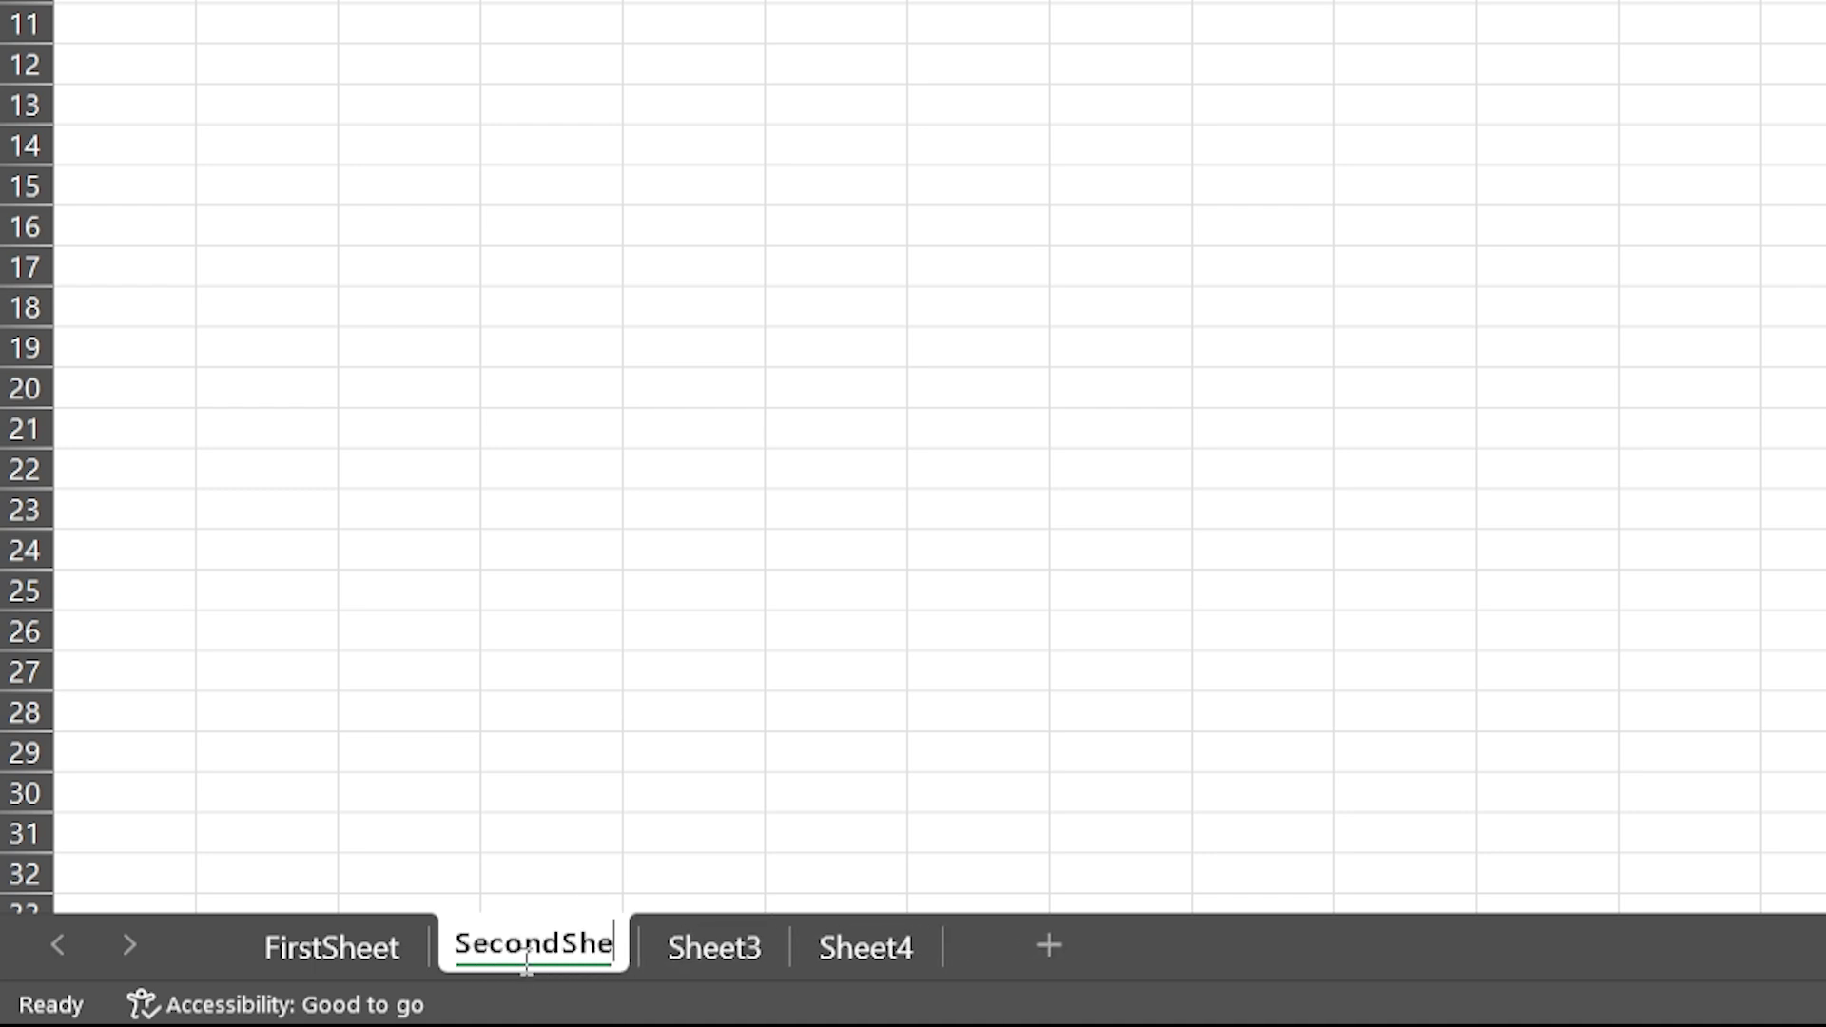
{"action": "type", "text": "et"}
{"action": "key", "text": "Return"}
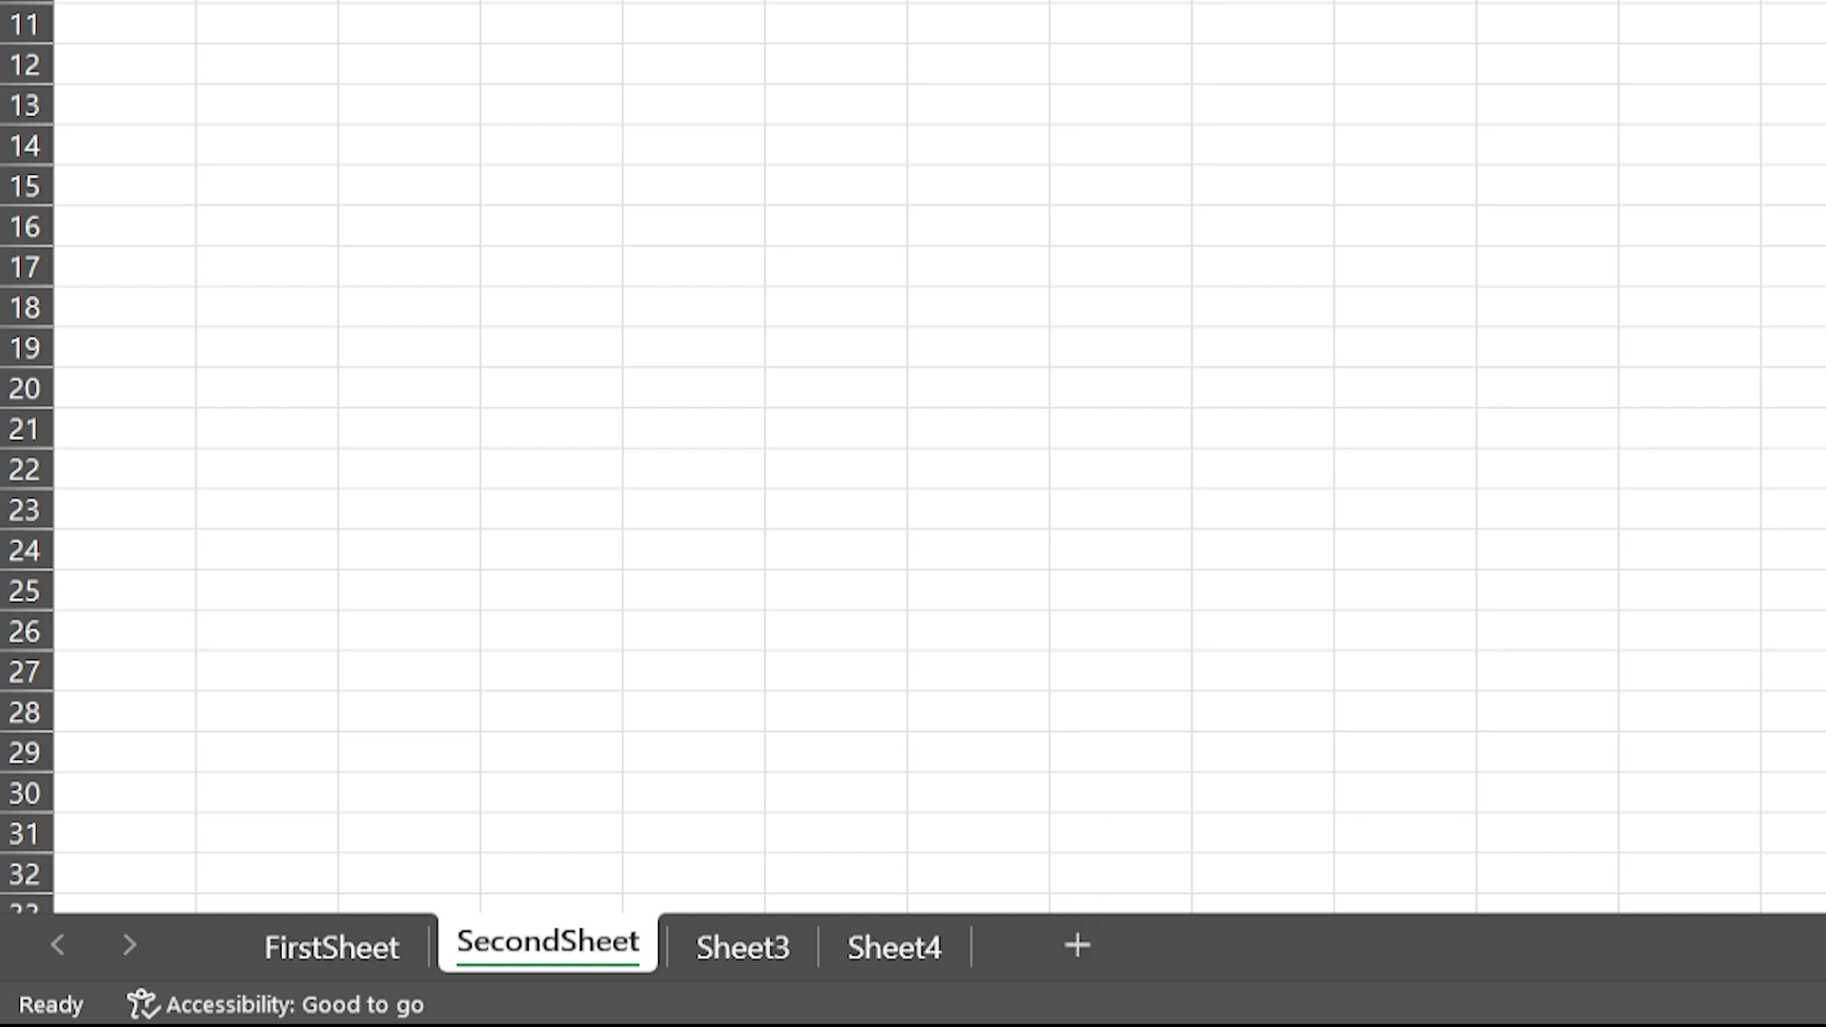
{"action": "left_click", "coordinate": [875, 947]}
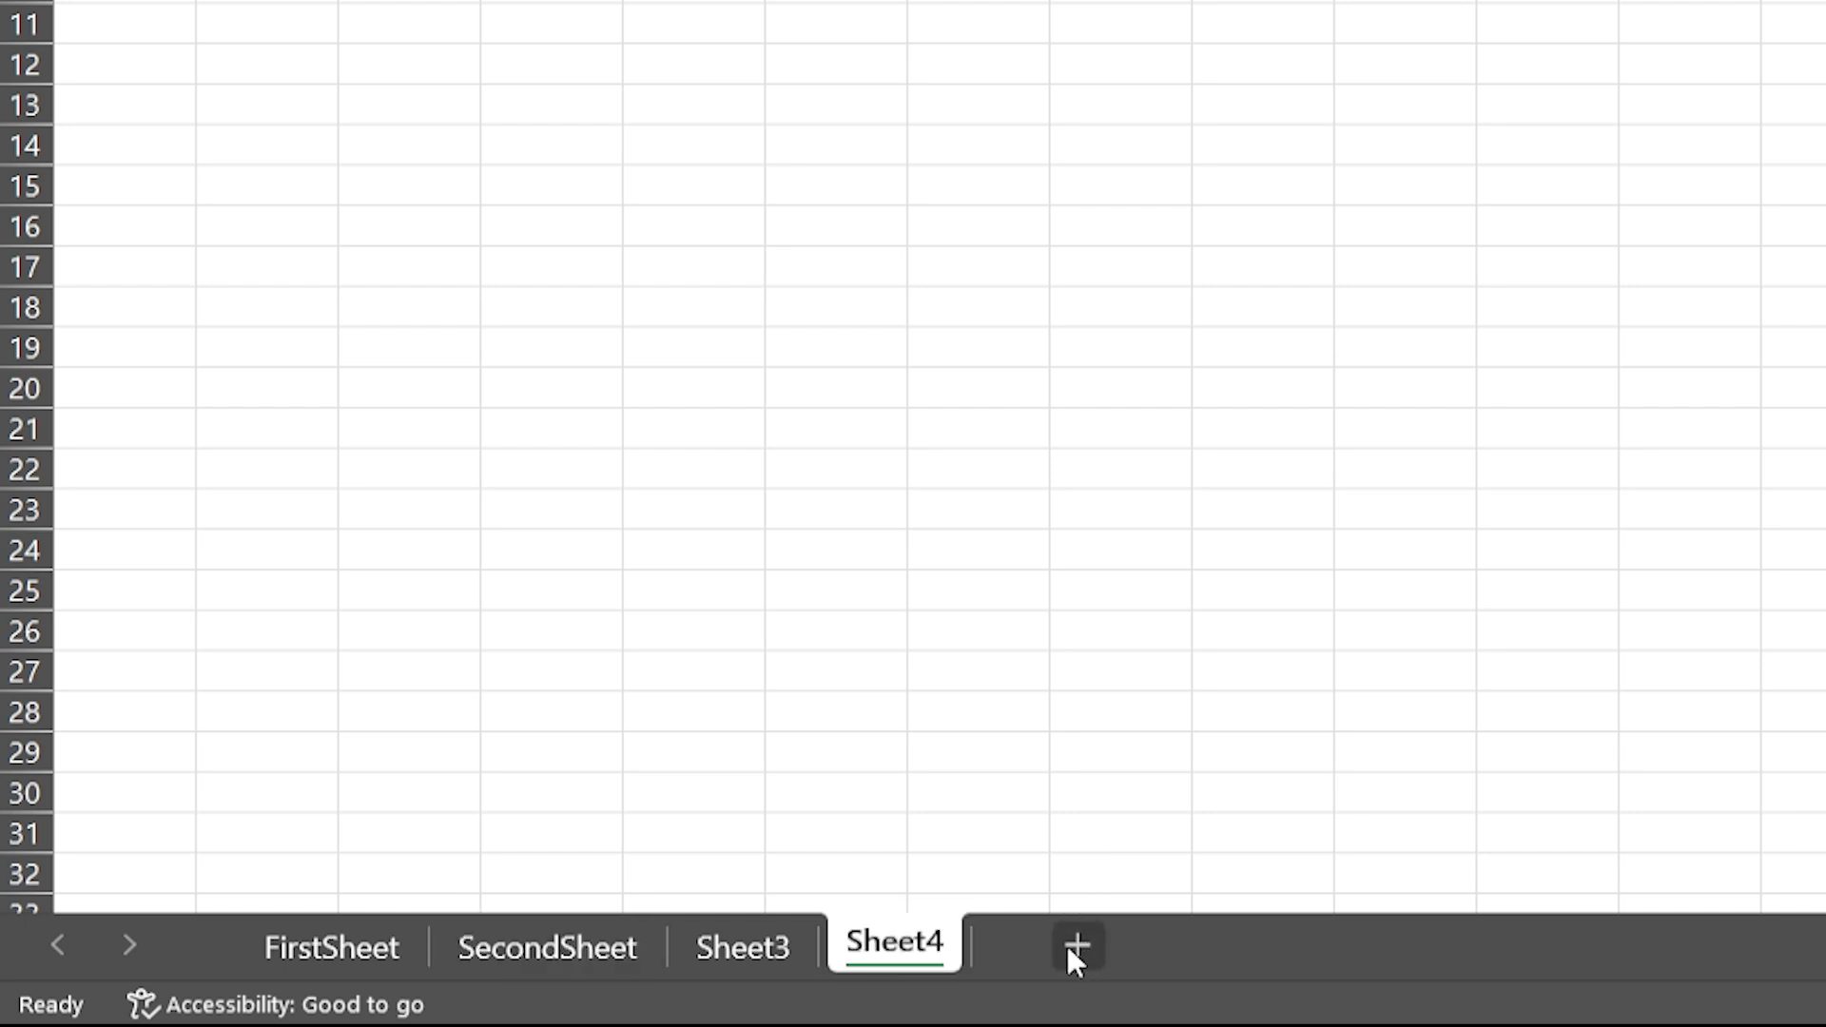
Add Sheet5 and drag SecondSheet between Sheet4 and Sheet5
{"action": "left_click", "coordinate": [1069, 945]}
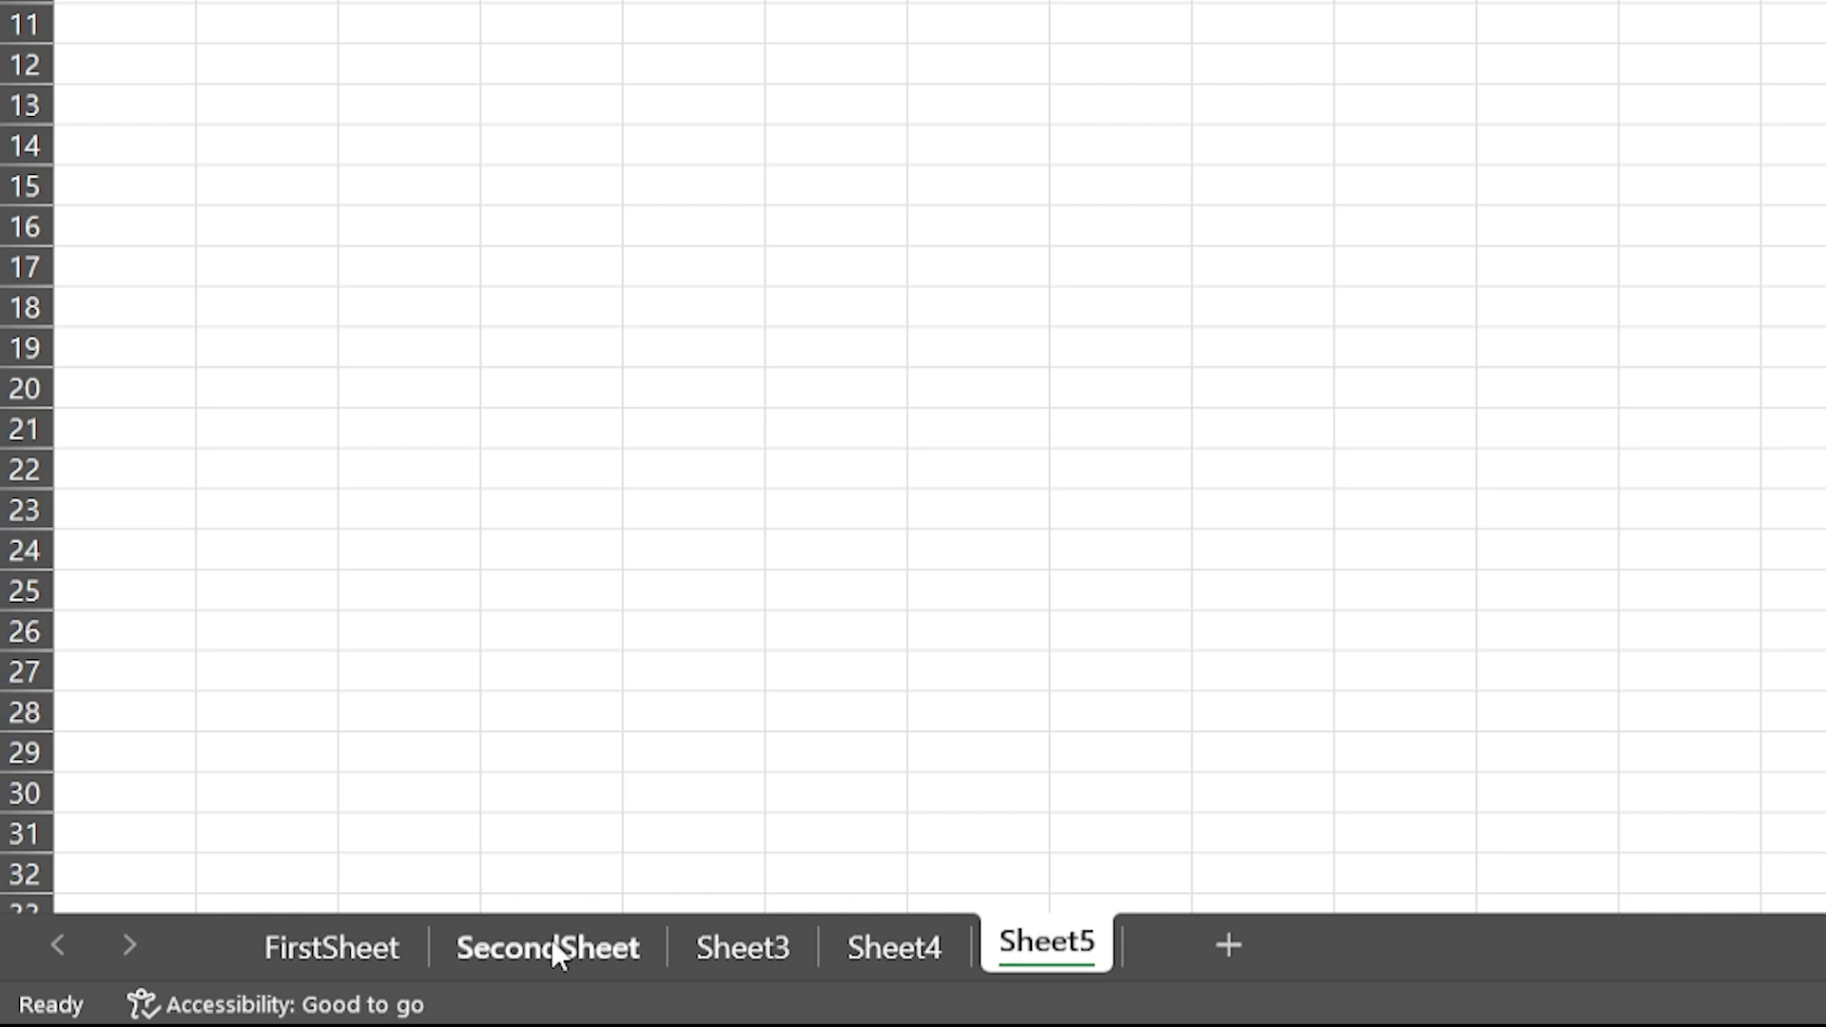
{"action": "mouse_move", "coordinate": [557, 951]}
{"action": "left_mouse_down"}
{"action": "mouse_move", "coordinate": [407, 898]}
{"action": "mouse_move", "coordinate": [1010, 927]}
{"action": "mouse_move", "coordinate": [974, 921]}
{"action": "left_mouse_up"}
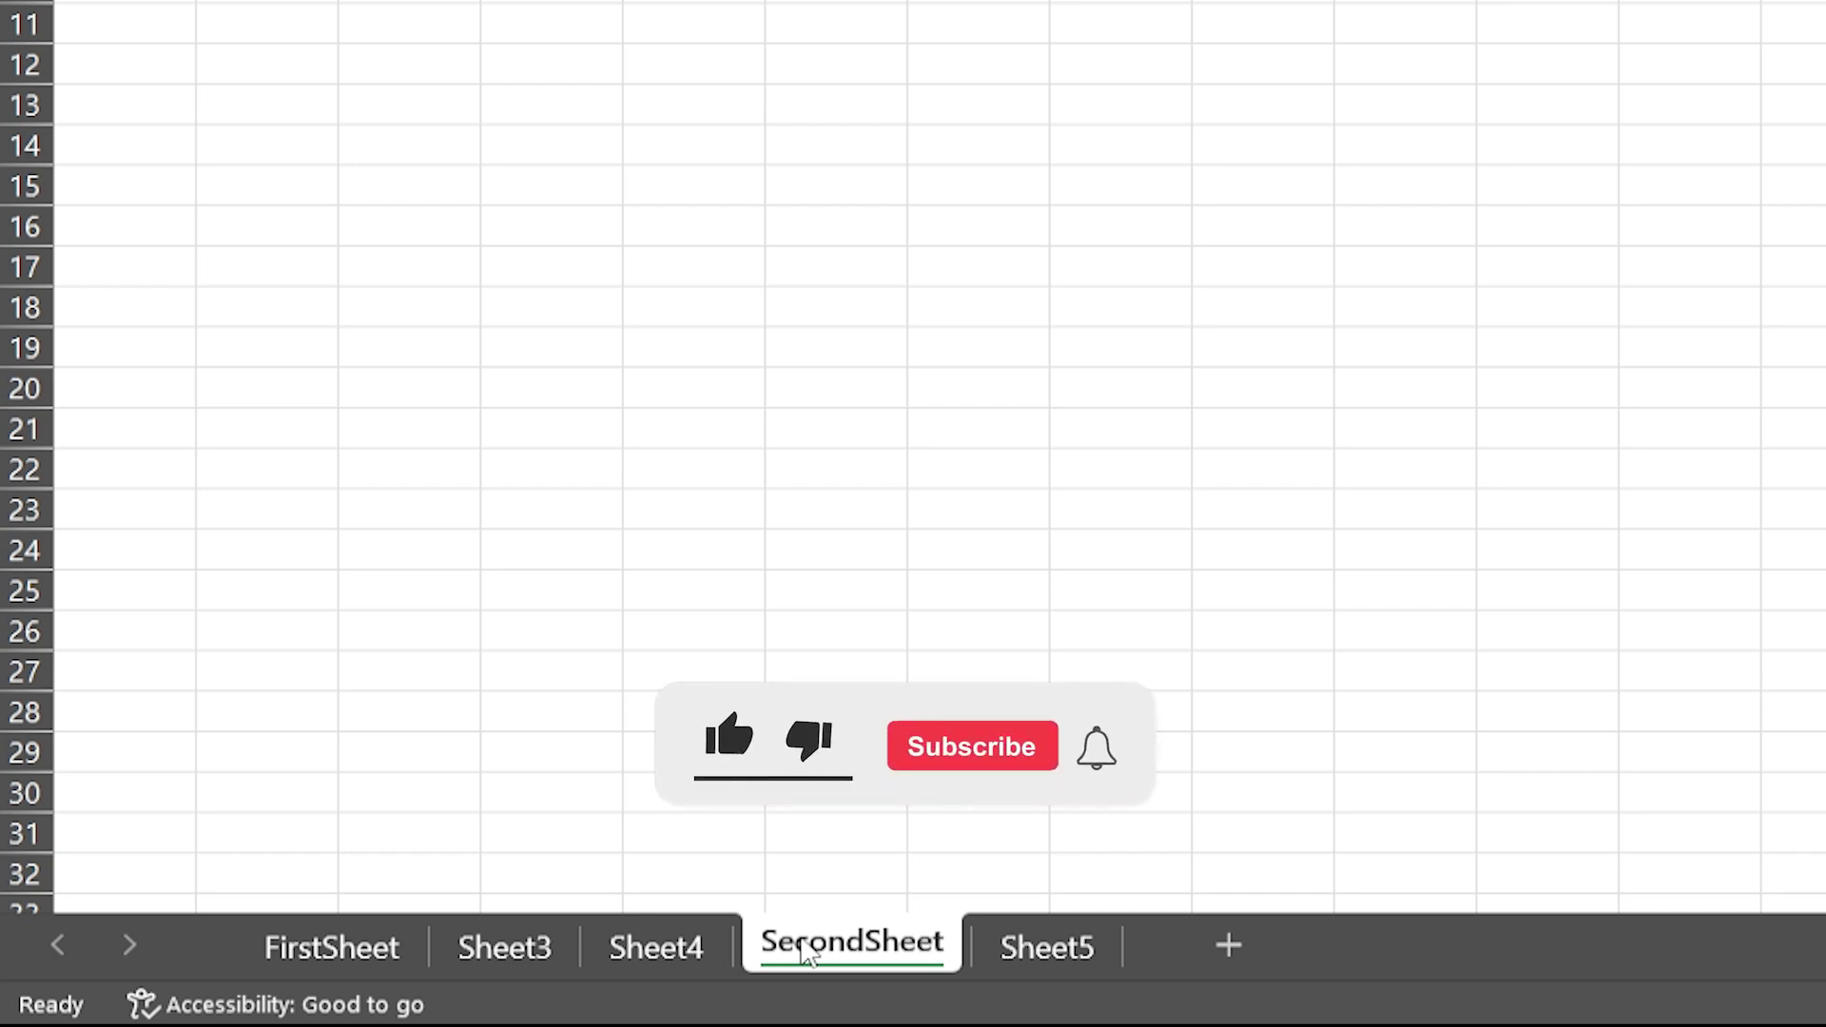
Delete the SecondSheet worksheet
{"action": "right_click", "coordinate": [883, 944]}
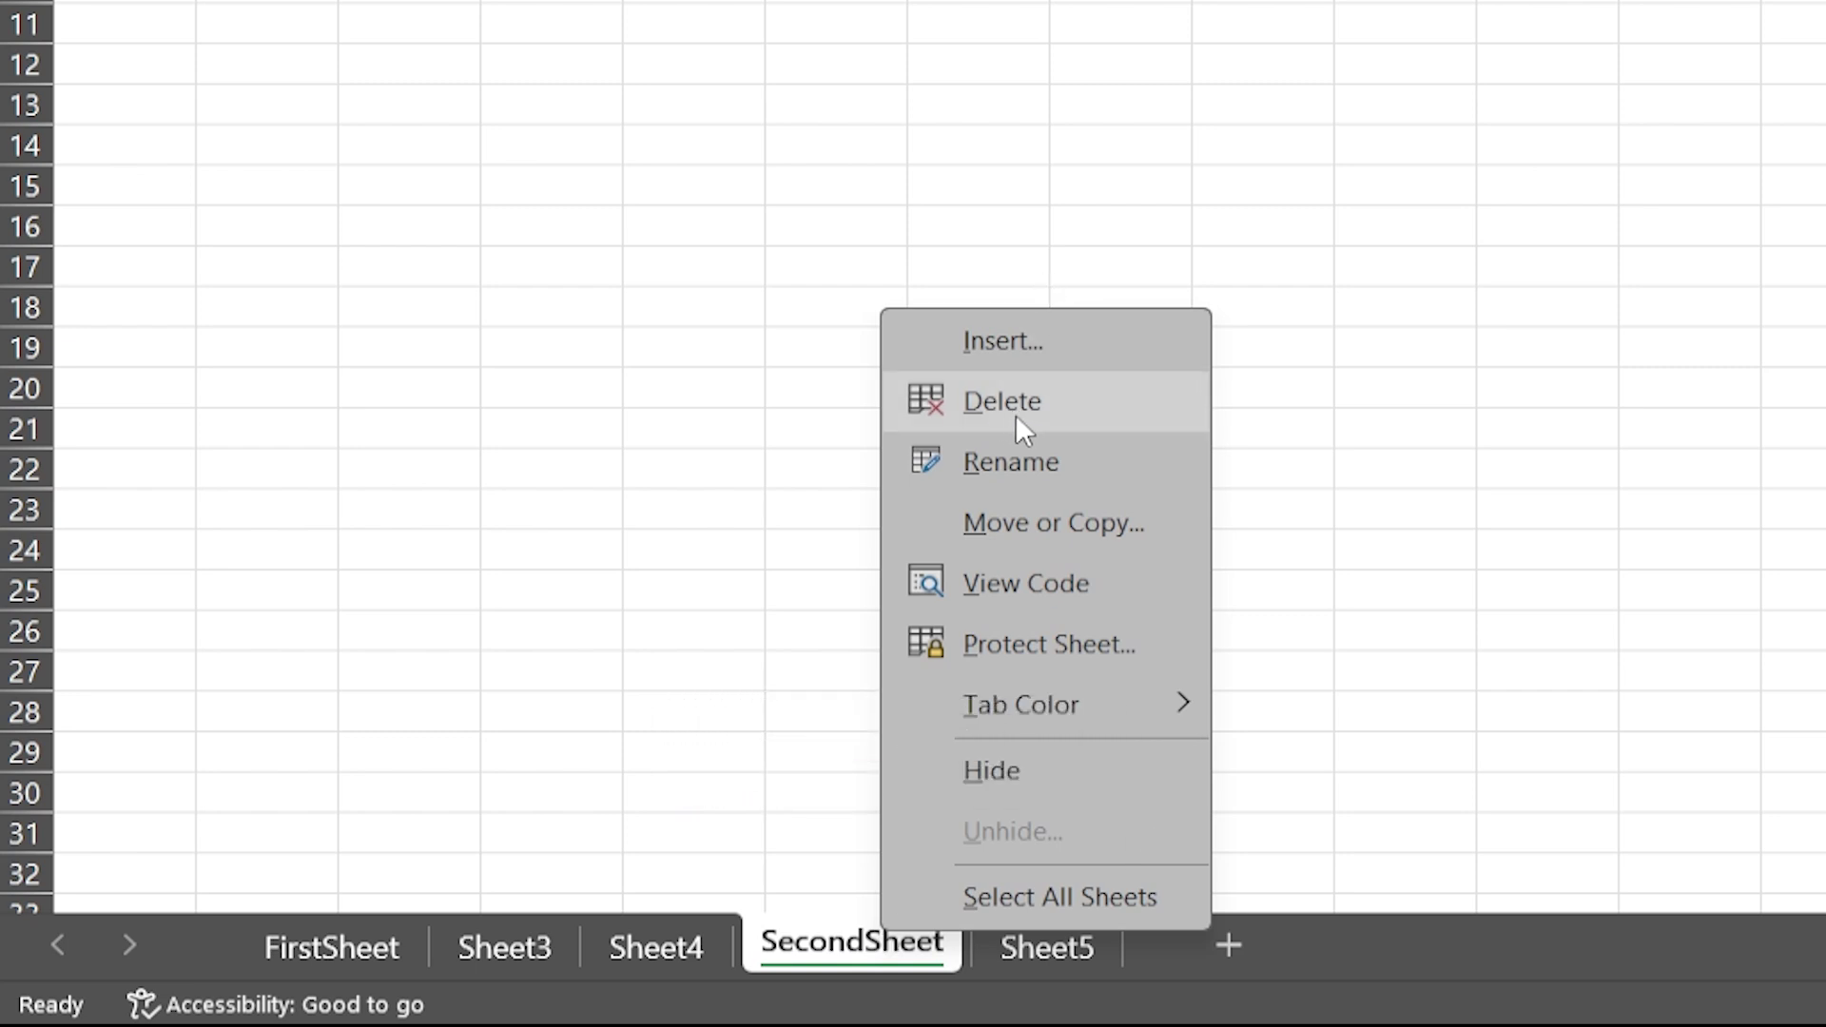
{"action": "left_click", "coordinate": [1016, 415]}
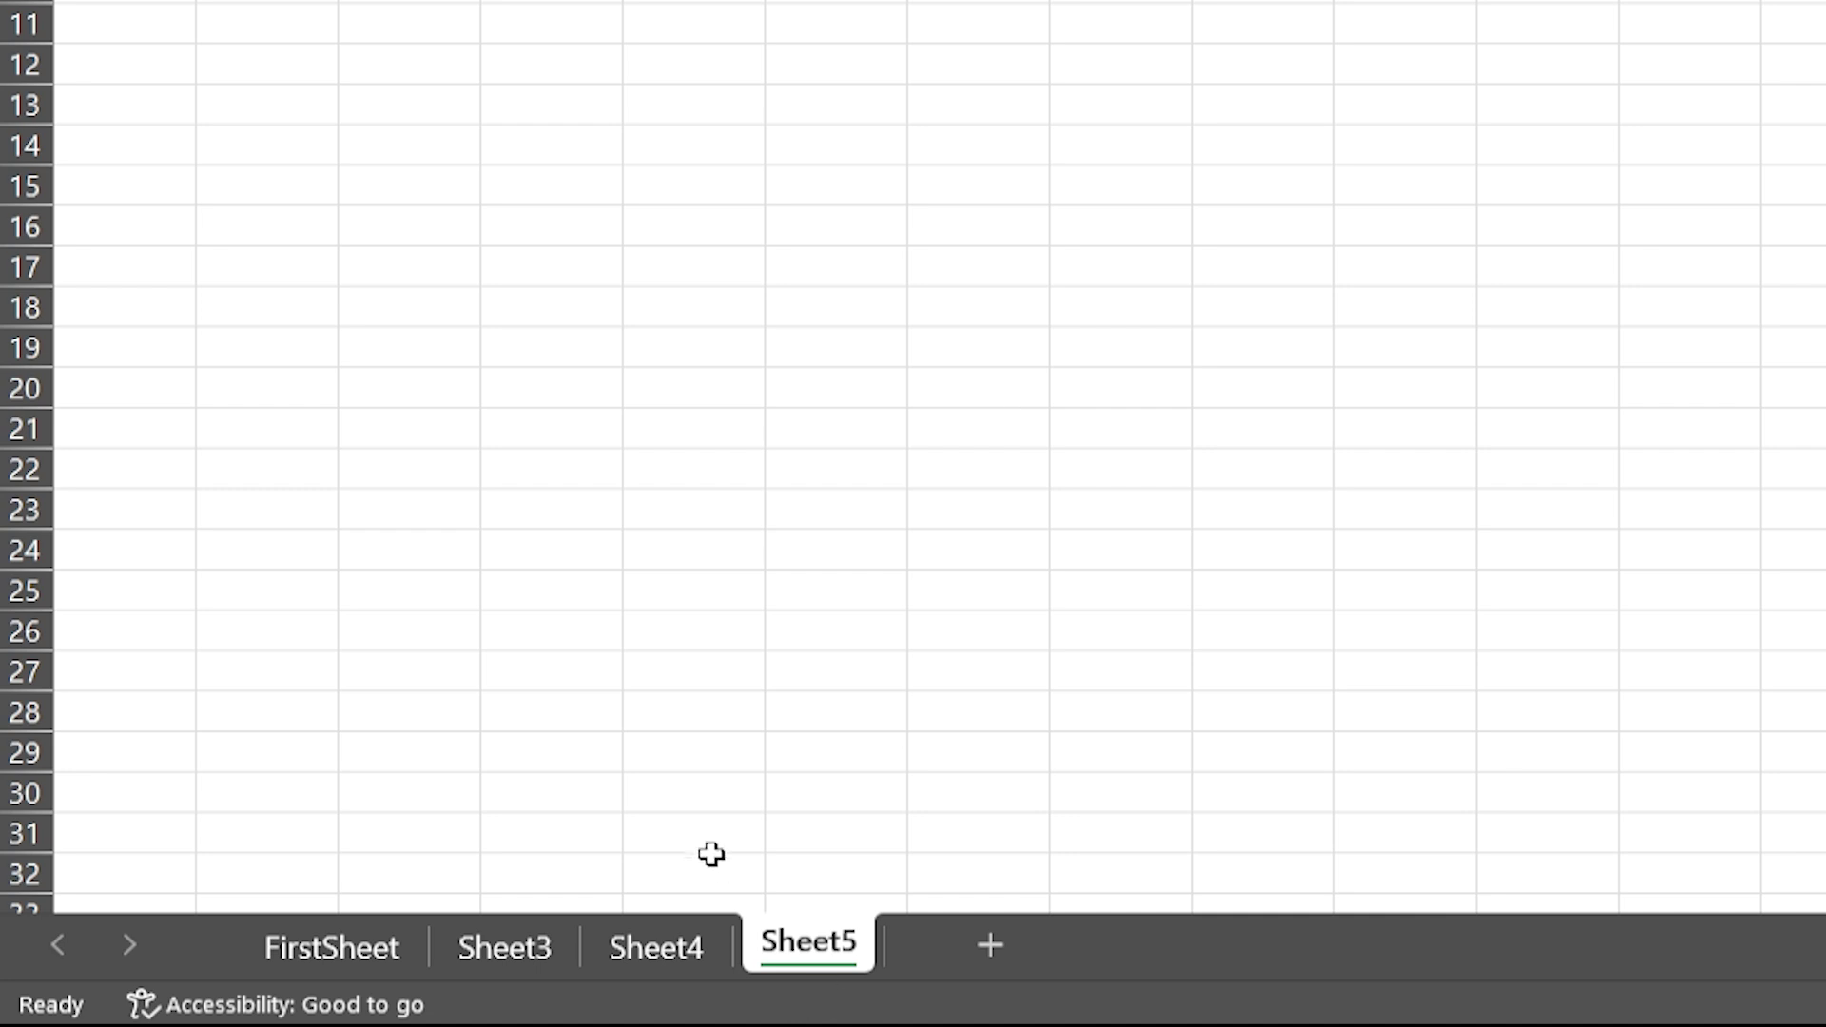
{"action": "double_click", "coordinate": [823, 947]}
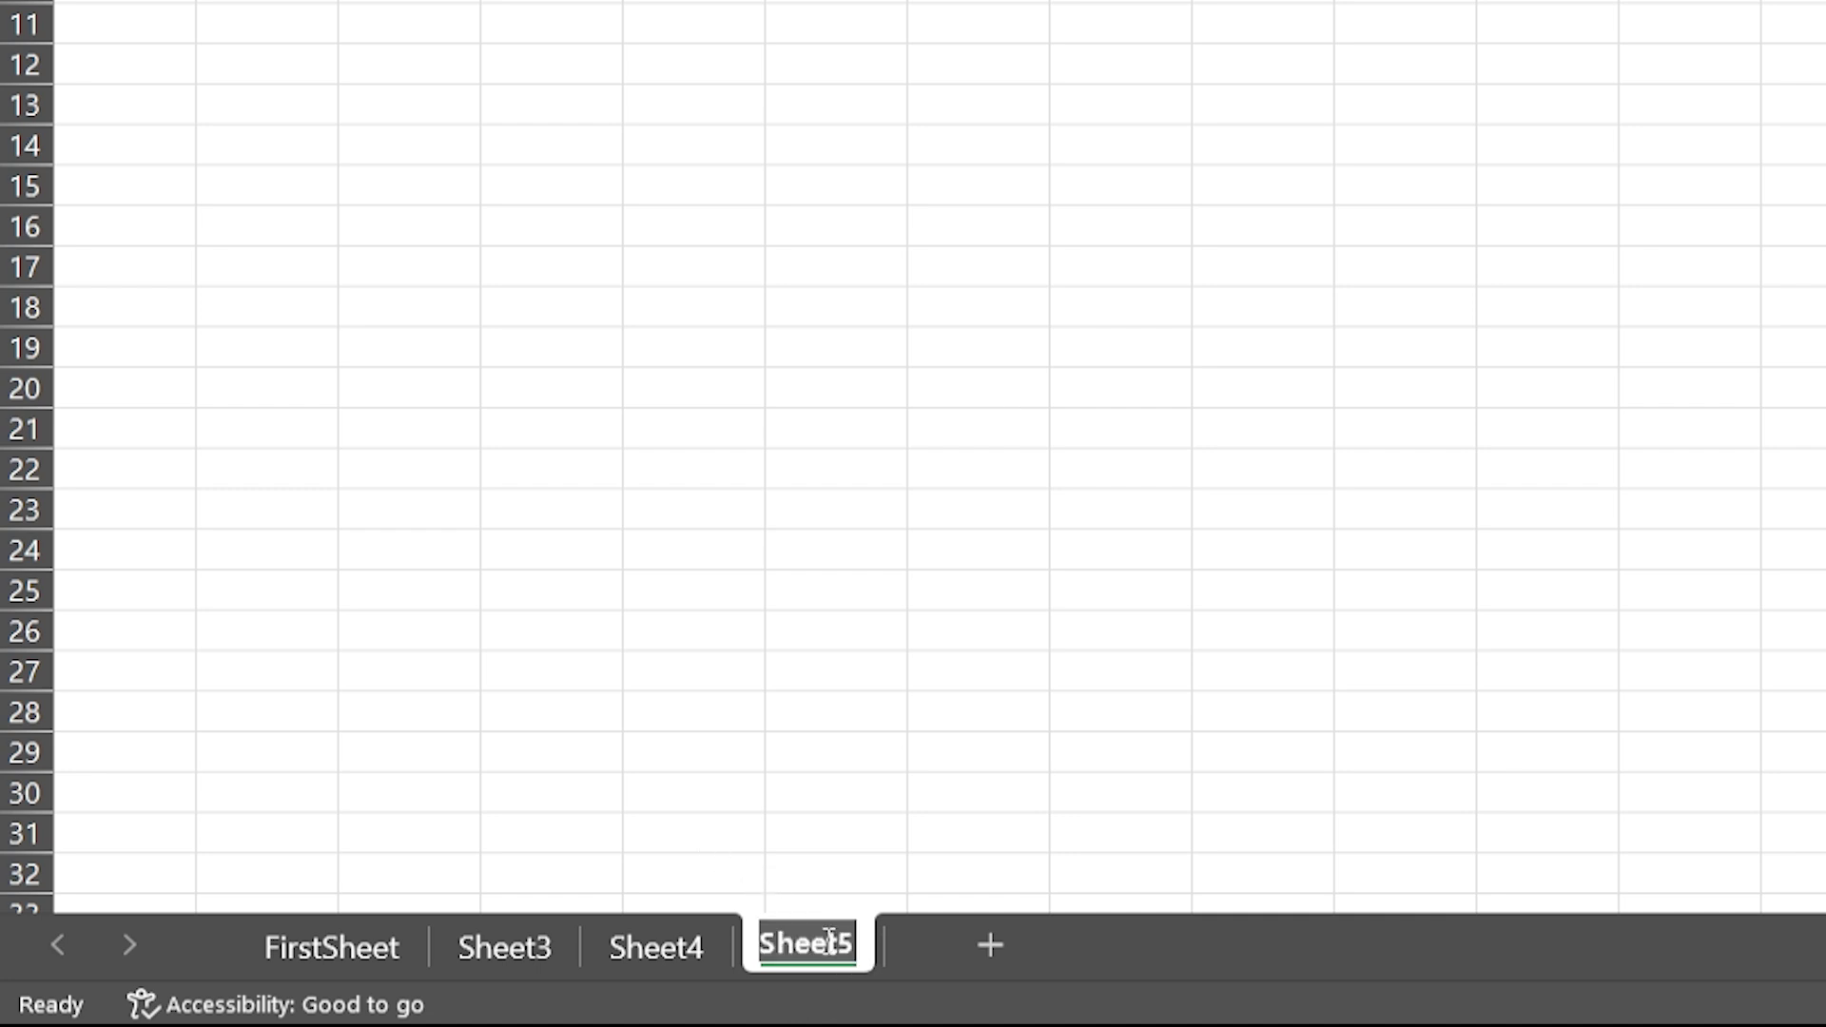
{"action": "left_click", "coordinate": [679, 956]}
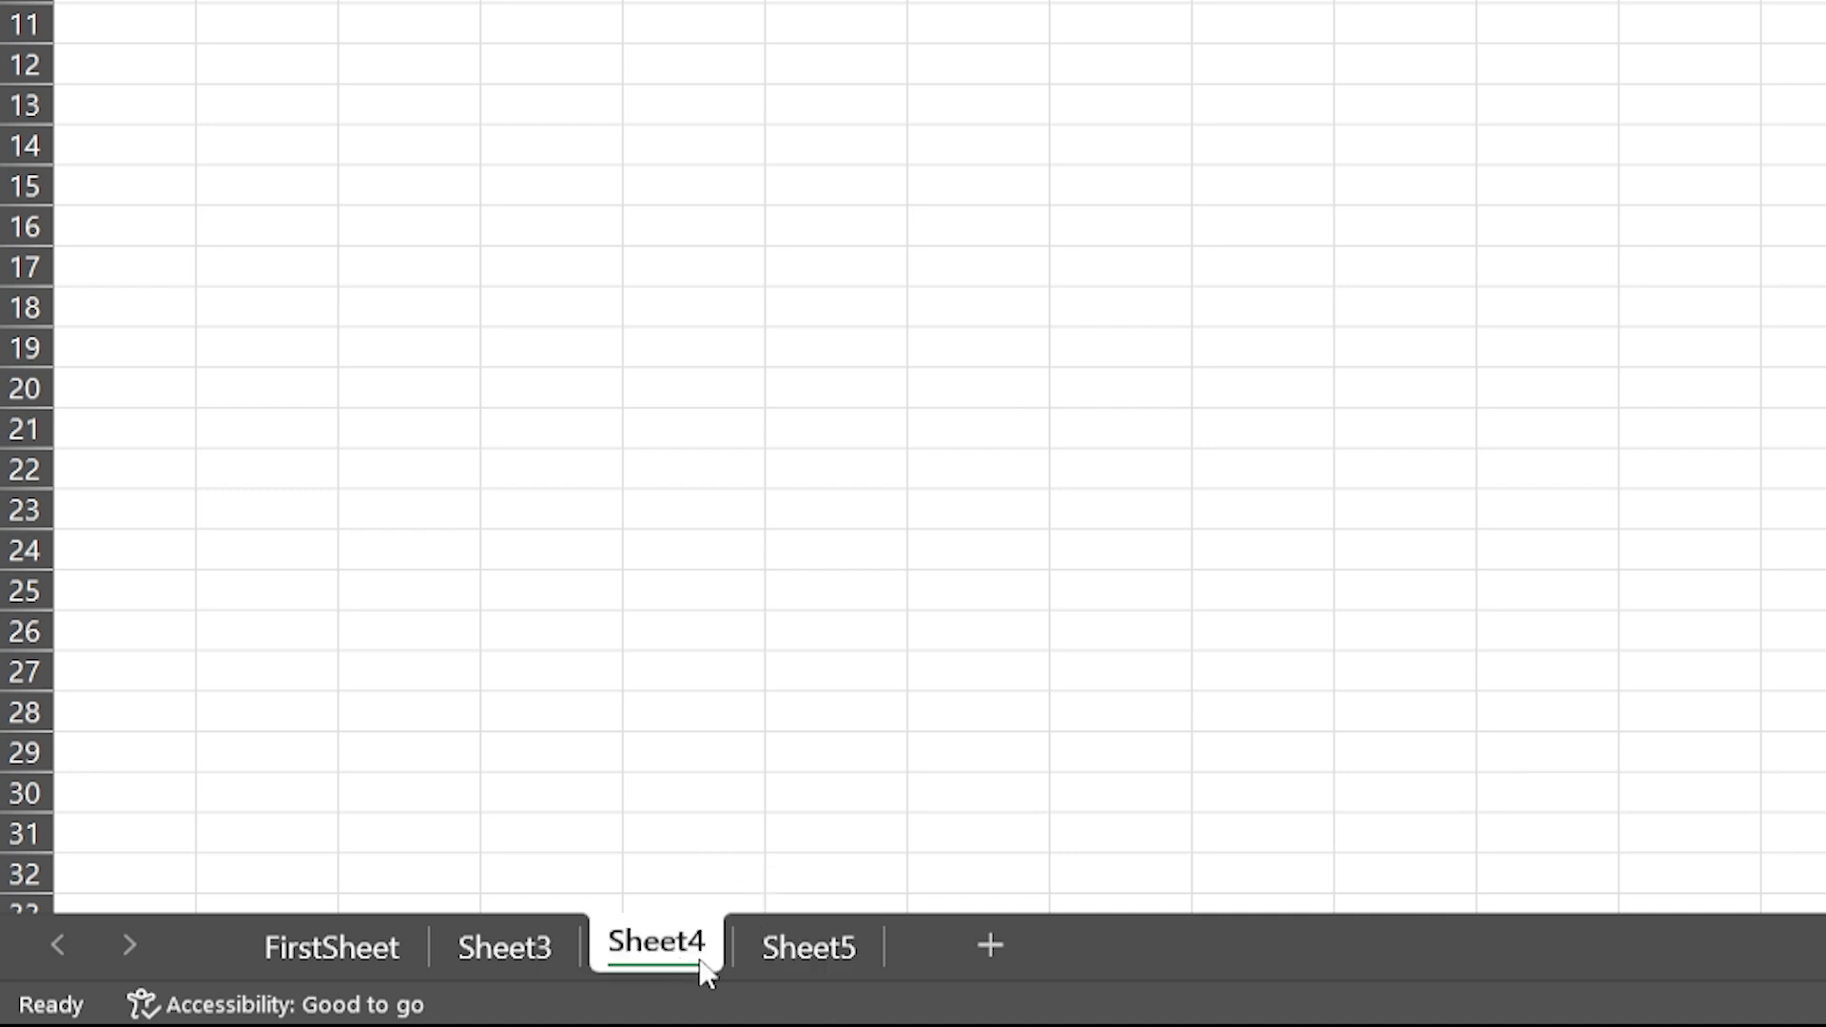
Rename the Sheet4 tab to lastsheet
{"action": "right_click", "coordinate": [645, 946]}
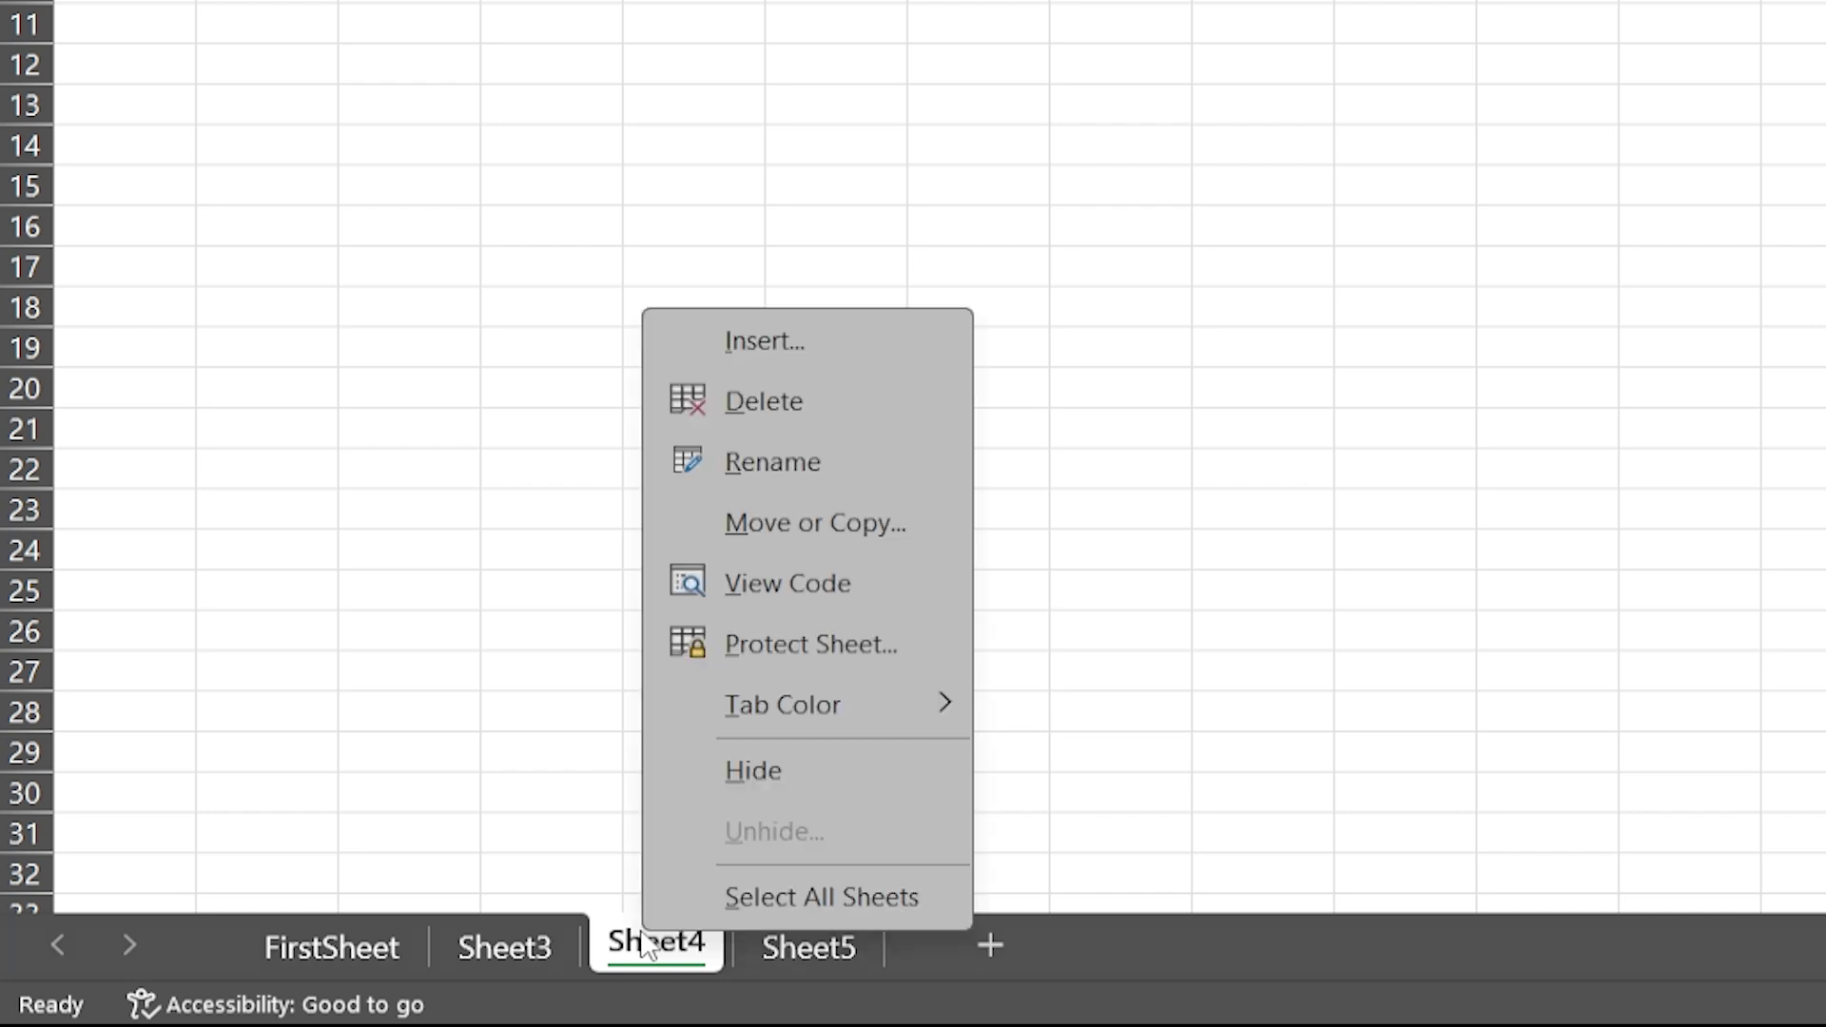
{"action": "left_click", "coordinate": [829, 465]}
{"action": "type", "text": "S"}
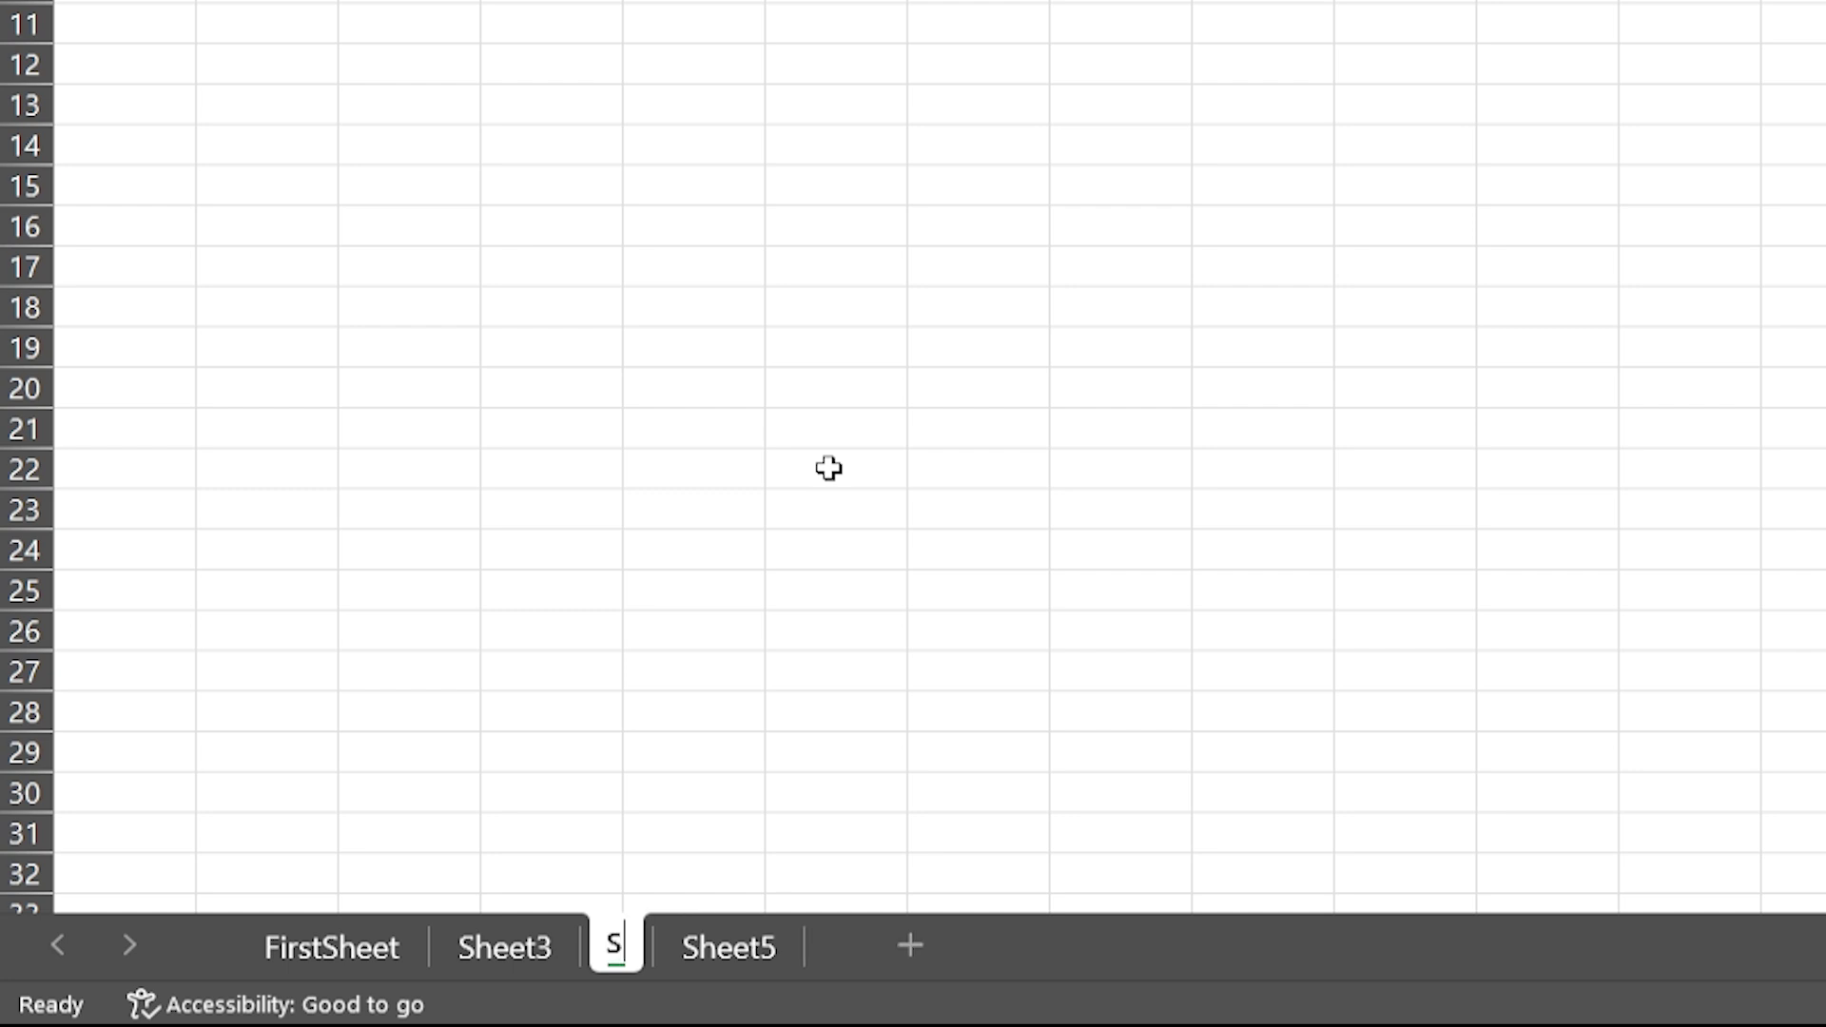
{"action": "key", "text": "BackSpace"}
{"action": "type", "text": "last"}
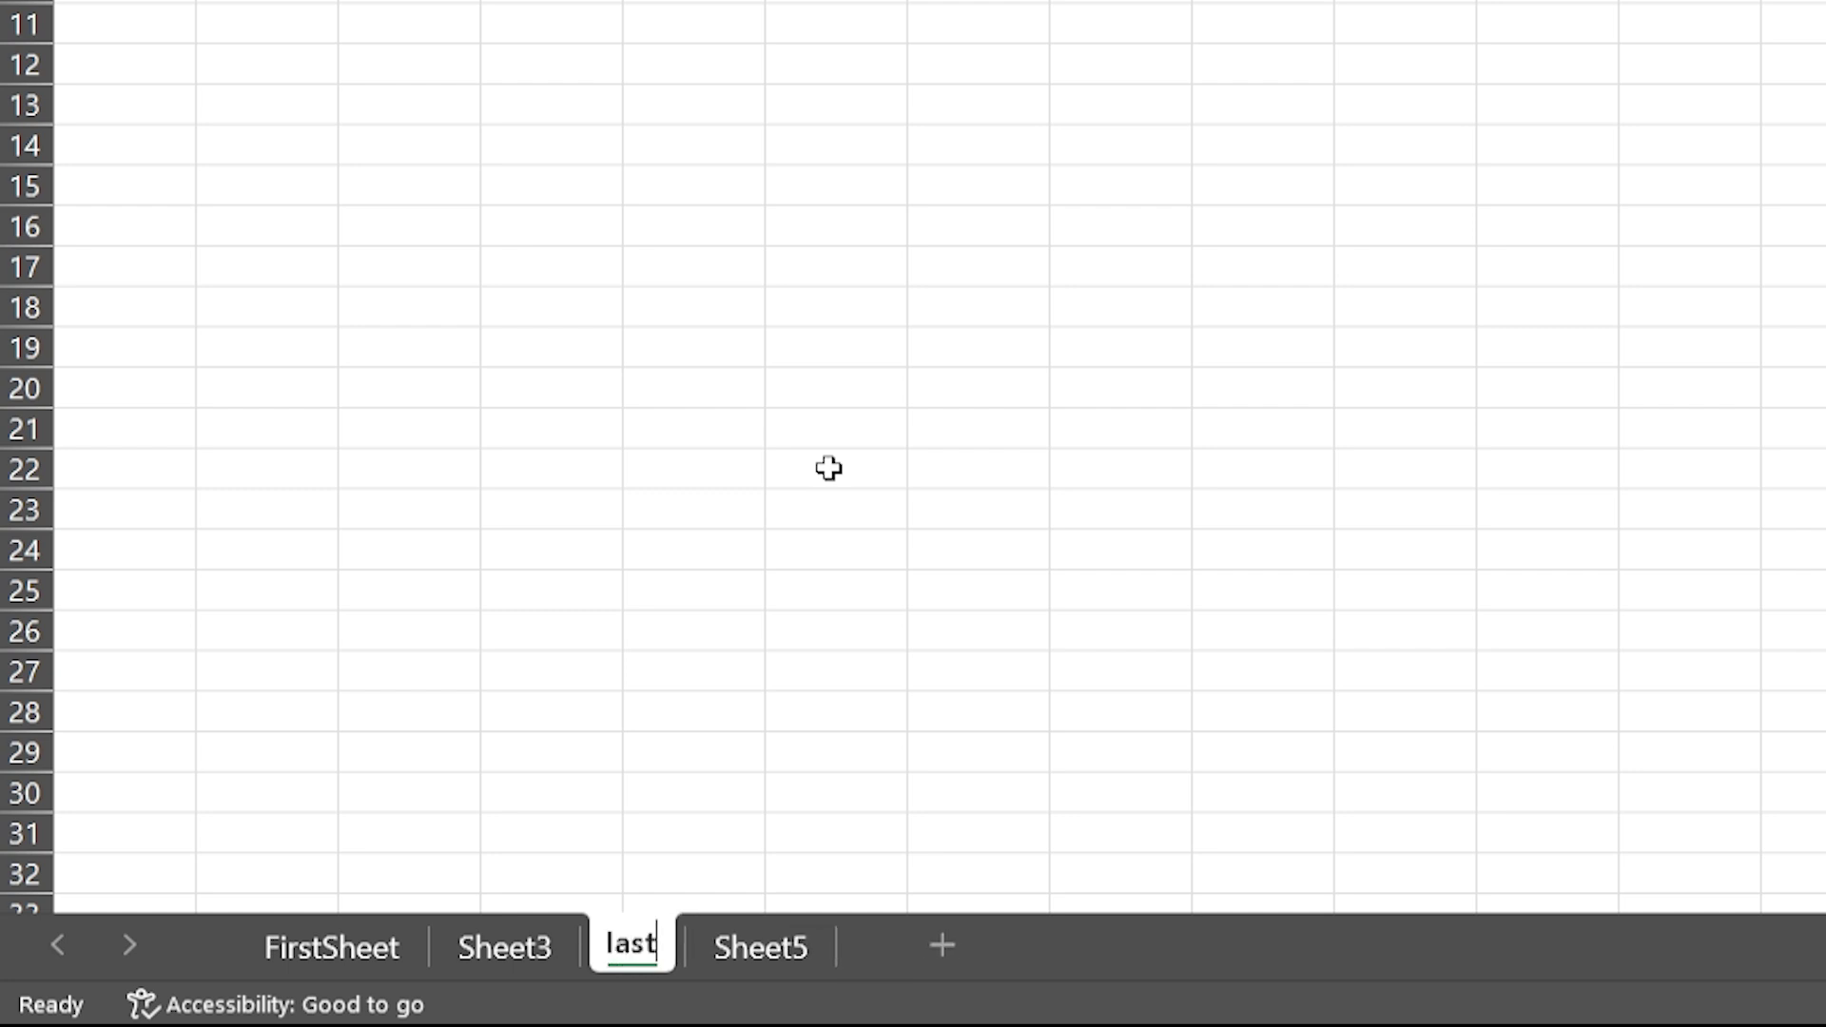
{"action": "type", "text": "sheet"}
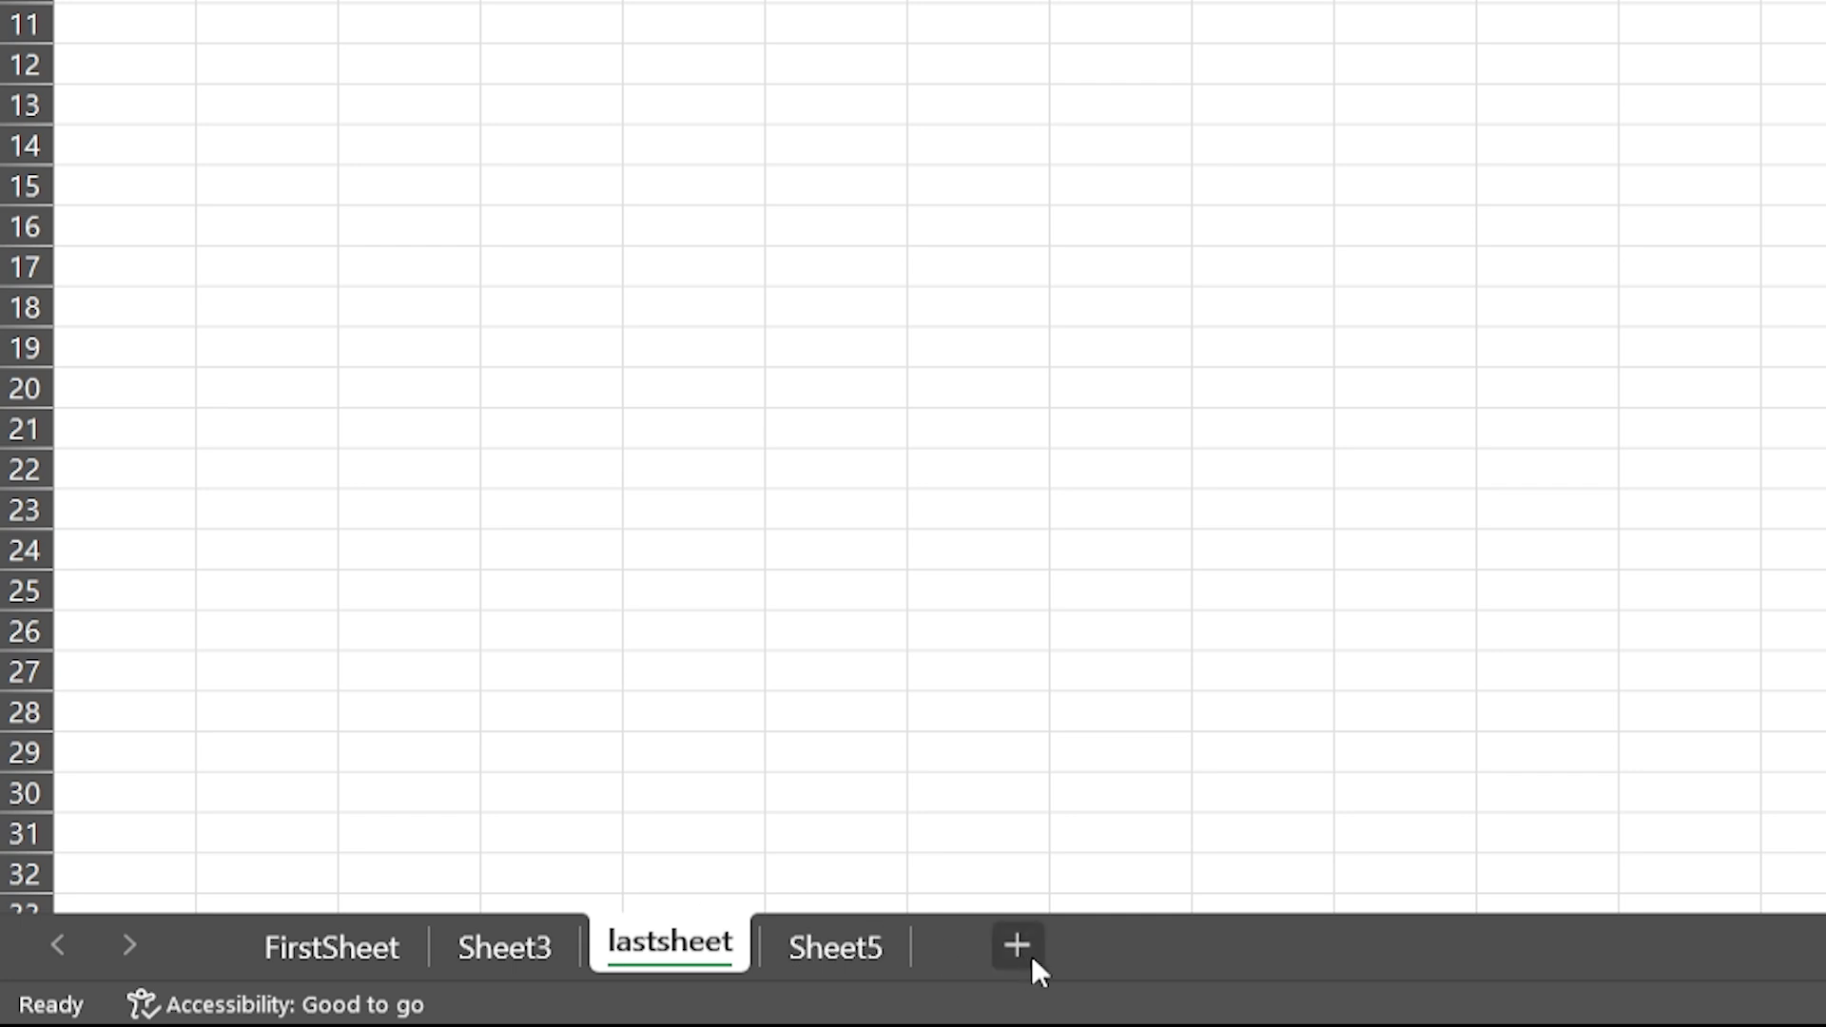
Add Sheet6 and Sheet7, and drag lastsheet to sit right after FirstSheet
{"action": "left_click", "coordinate": [898, 944]}
{"action": "left_click", "coordinate": [1009, 936]}
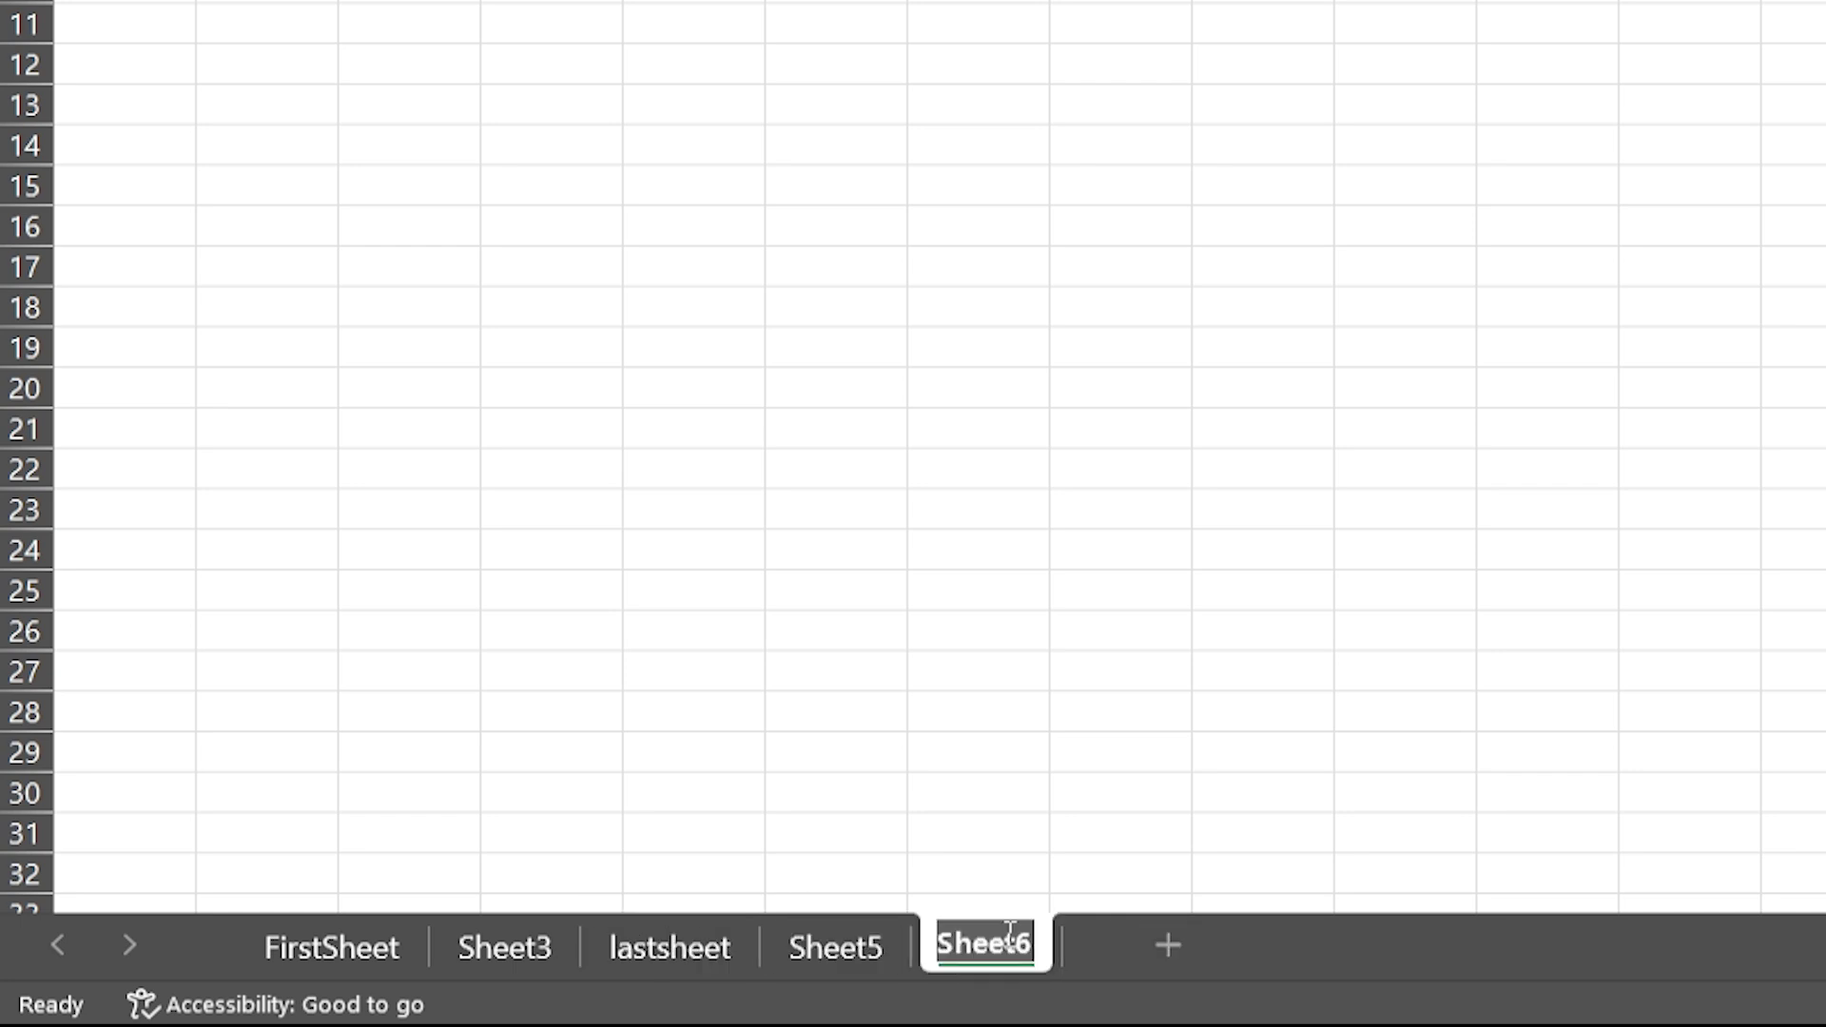
{"action": "left_click", "coordinate": [1170, 944]}
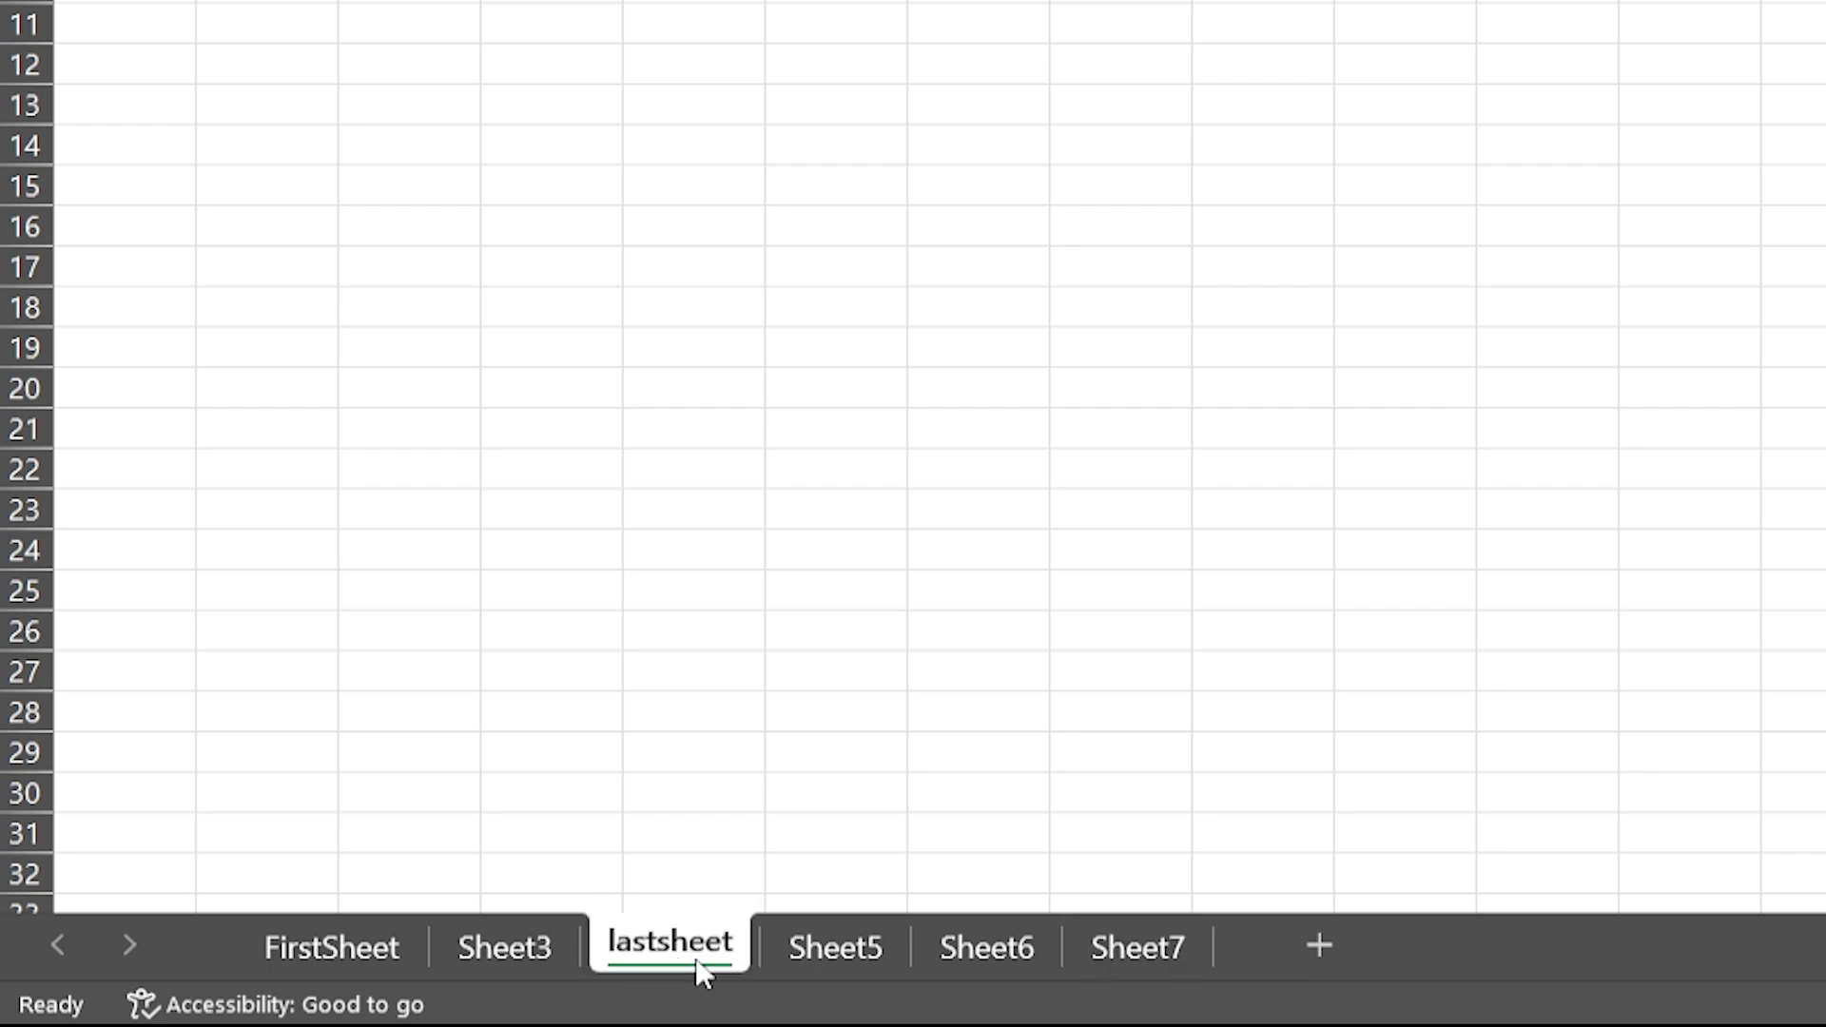
{"action": "mouse_move", "coordinate": [677, 956]}
{"action": "left_mouse_down"}
{"action": "mouse_move", "coordinate": [1229, 954]}
{"action": "mouse_move", "coordinate": [471, 957]}
{"action": "left_mouse_up"}
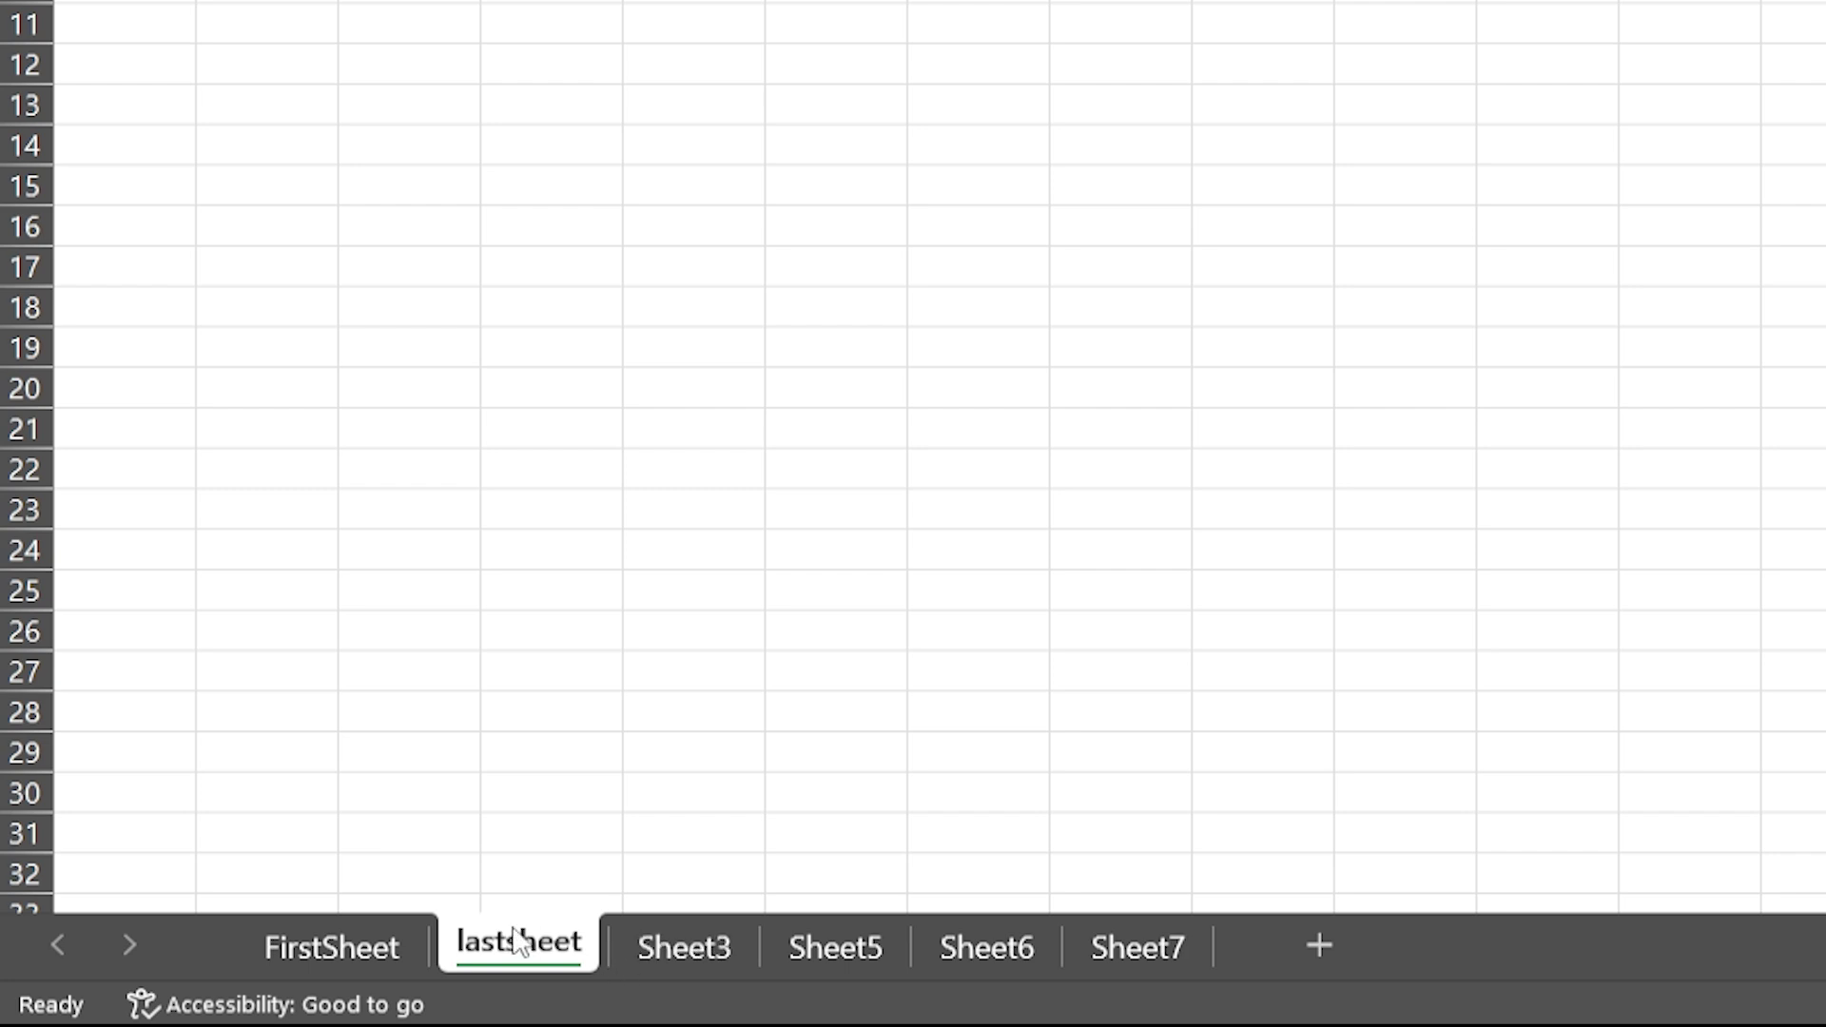
Move lastsheet to the end of the workbook with Move or Copy
{"action": "right_click", "coordinate": [507, 954]}
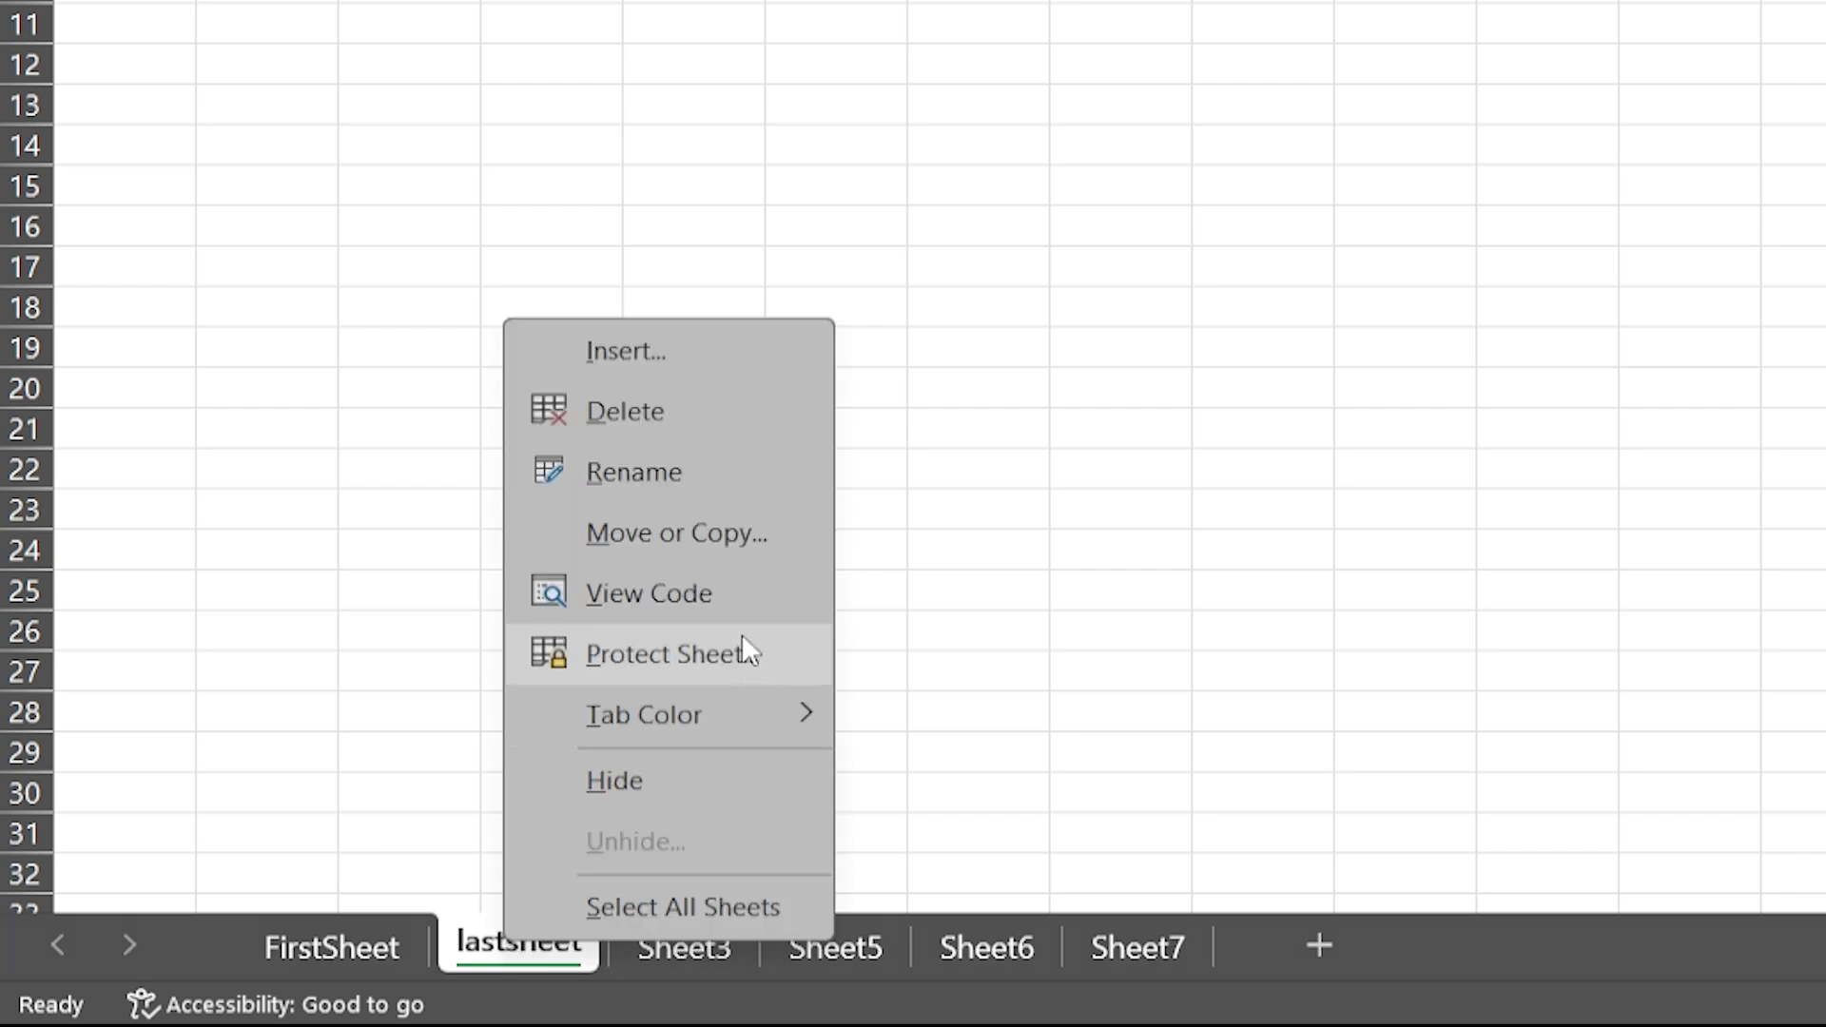
{"action": "left_click", "coordinate": [756, 537]}
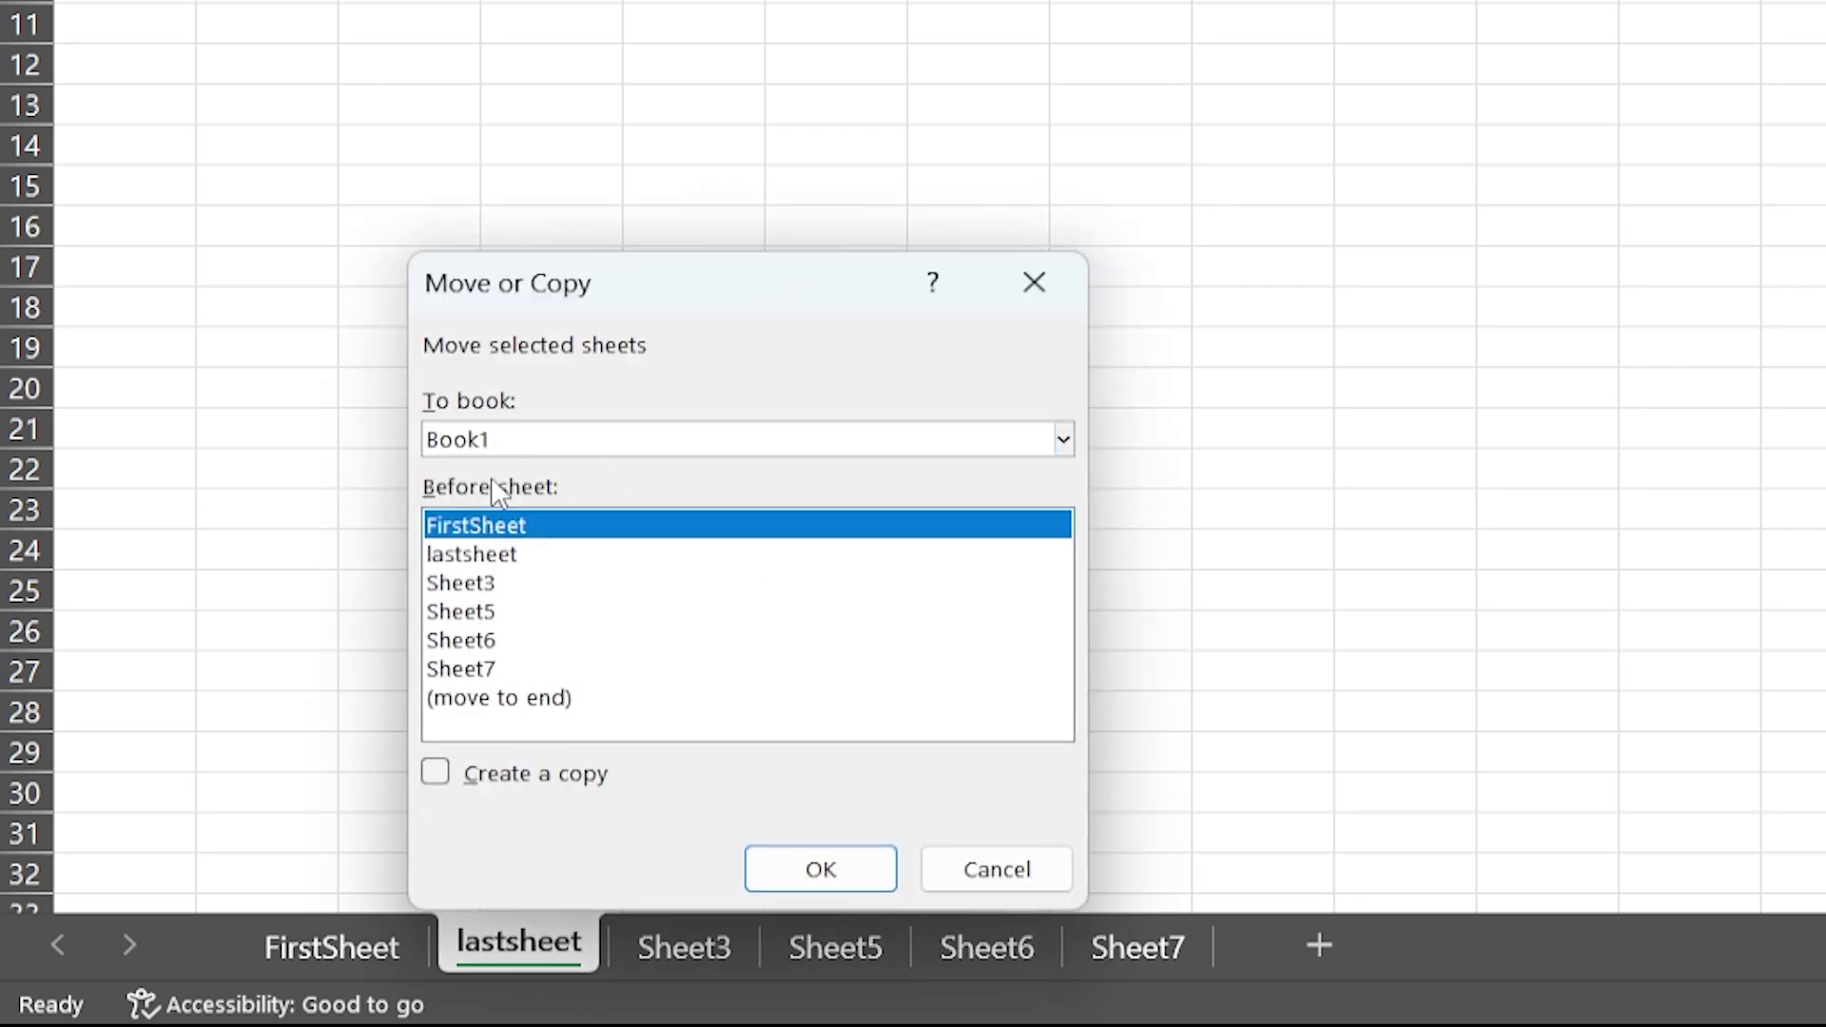
{"action": "left_click", "coordinate": [529, 704]}
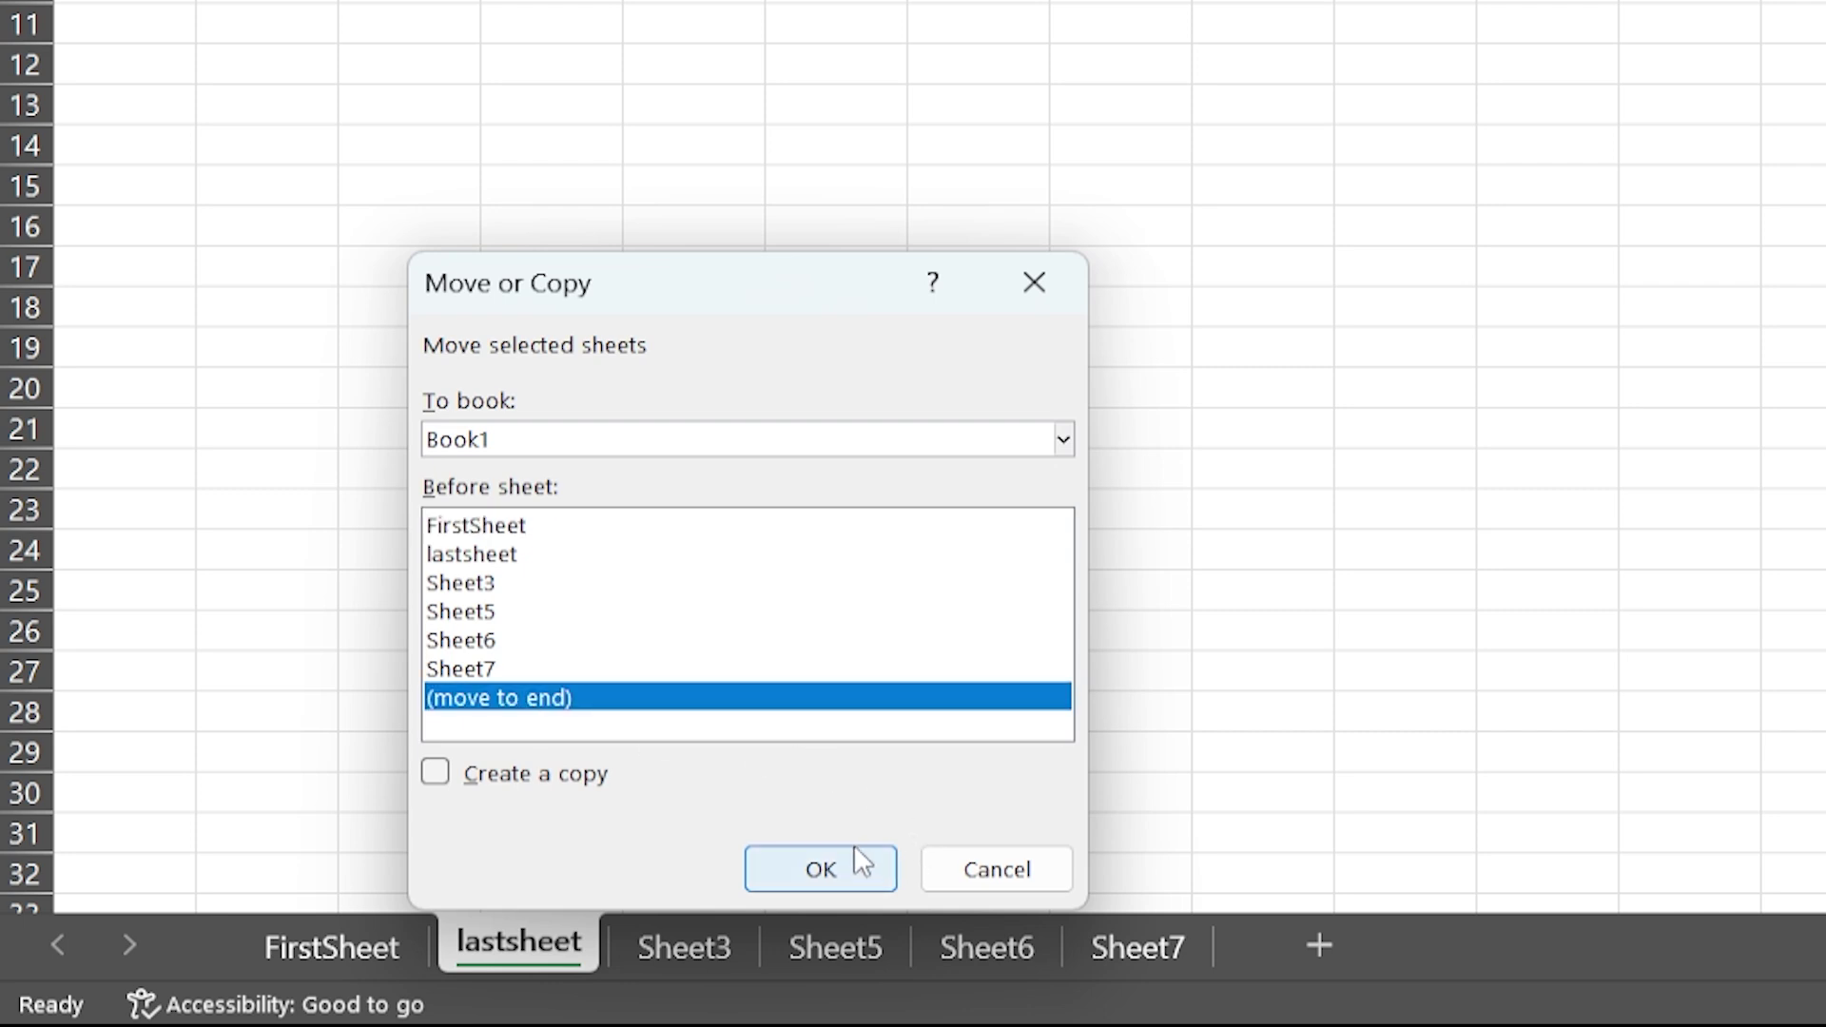
{"action": "left_click", "coordinate": [859, 877]}
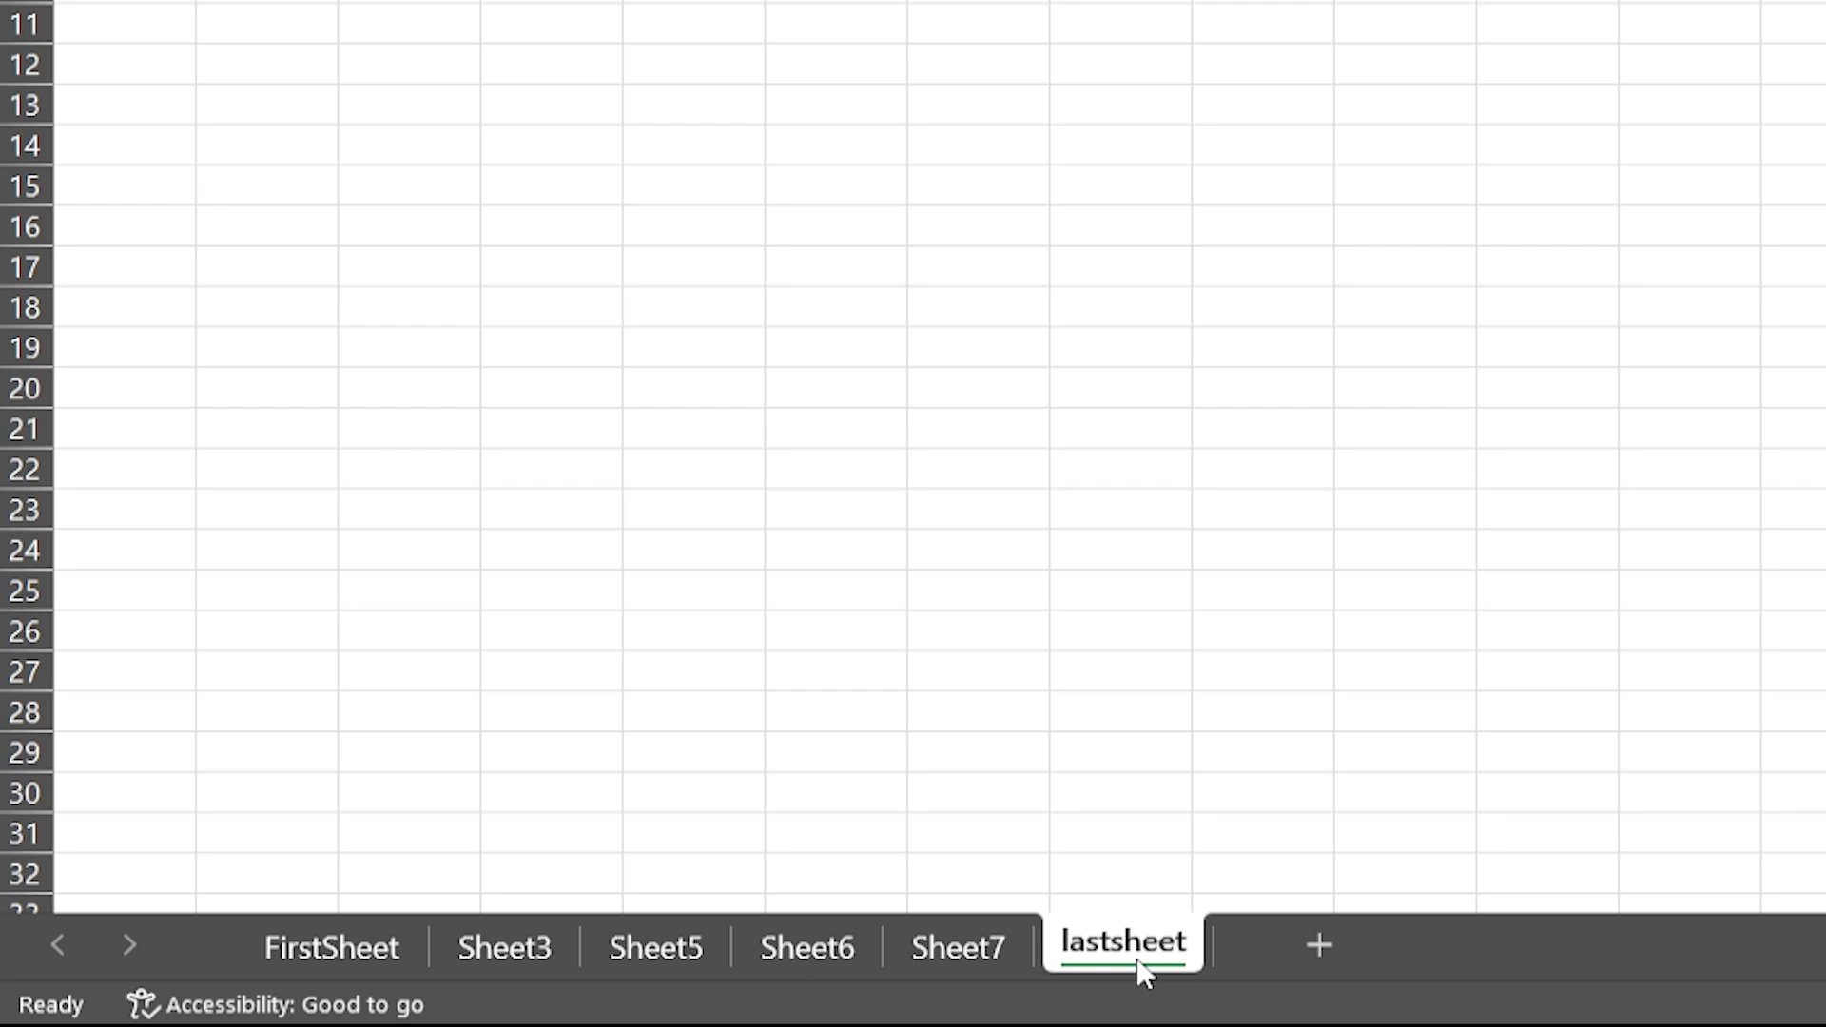
Open Move or Copy for Sheet5, pick before Sheet7, then cancel
{"action": "right_click", "coordinate": [599, 948]}
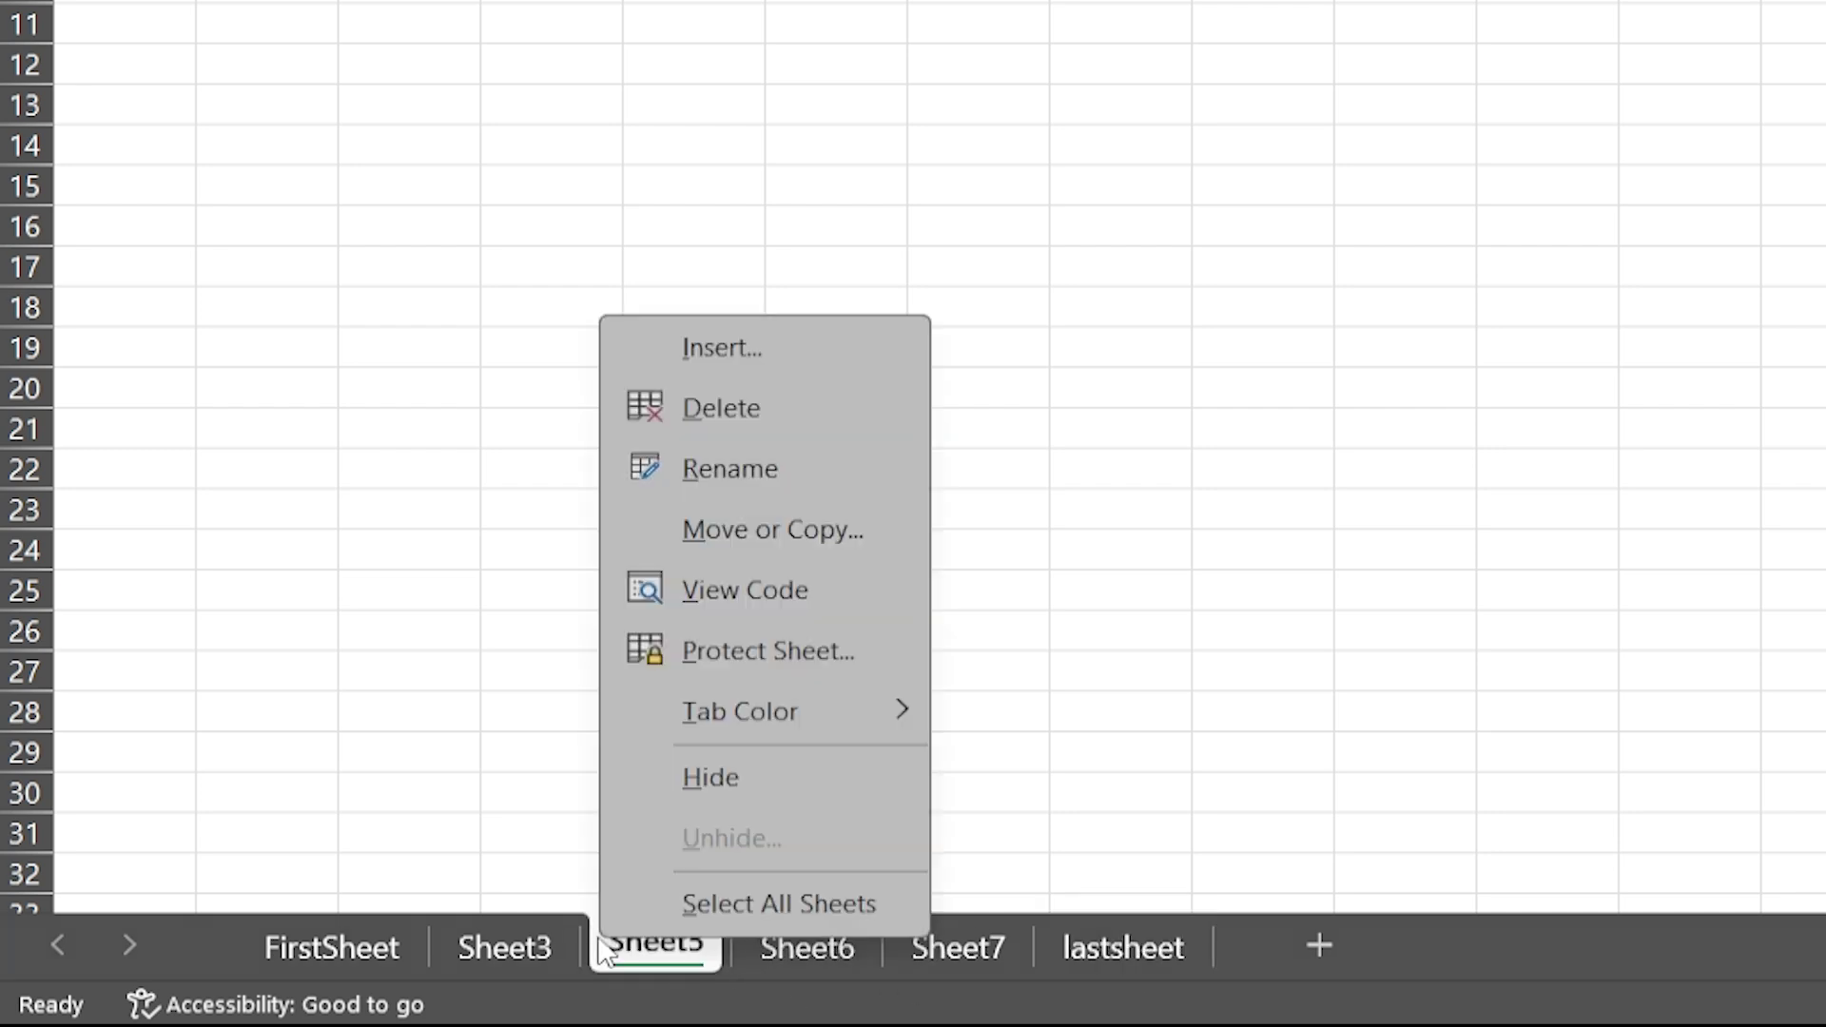
{"action": "left_click", "coordinate": [827, 532]}
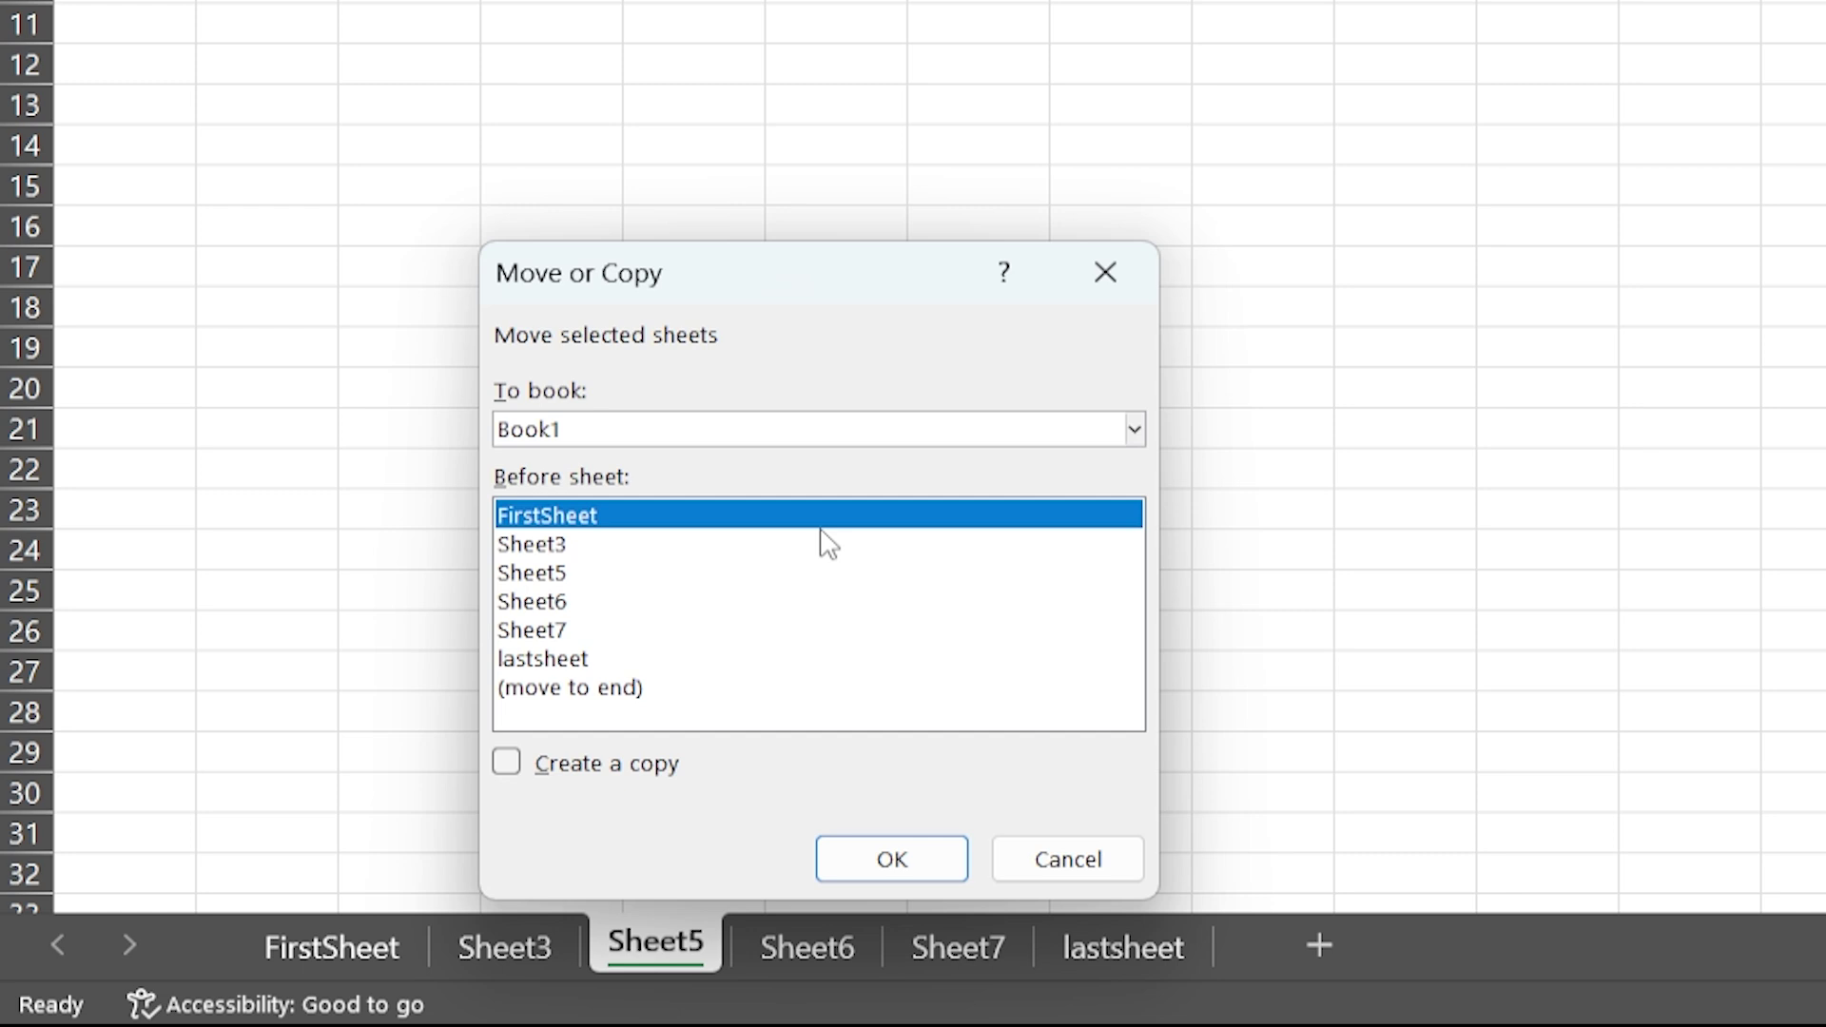
{"action": "left_click", "coordinate": [531, 631]}
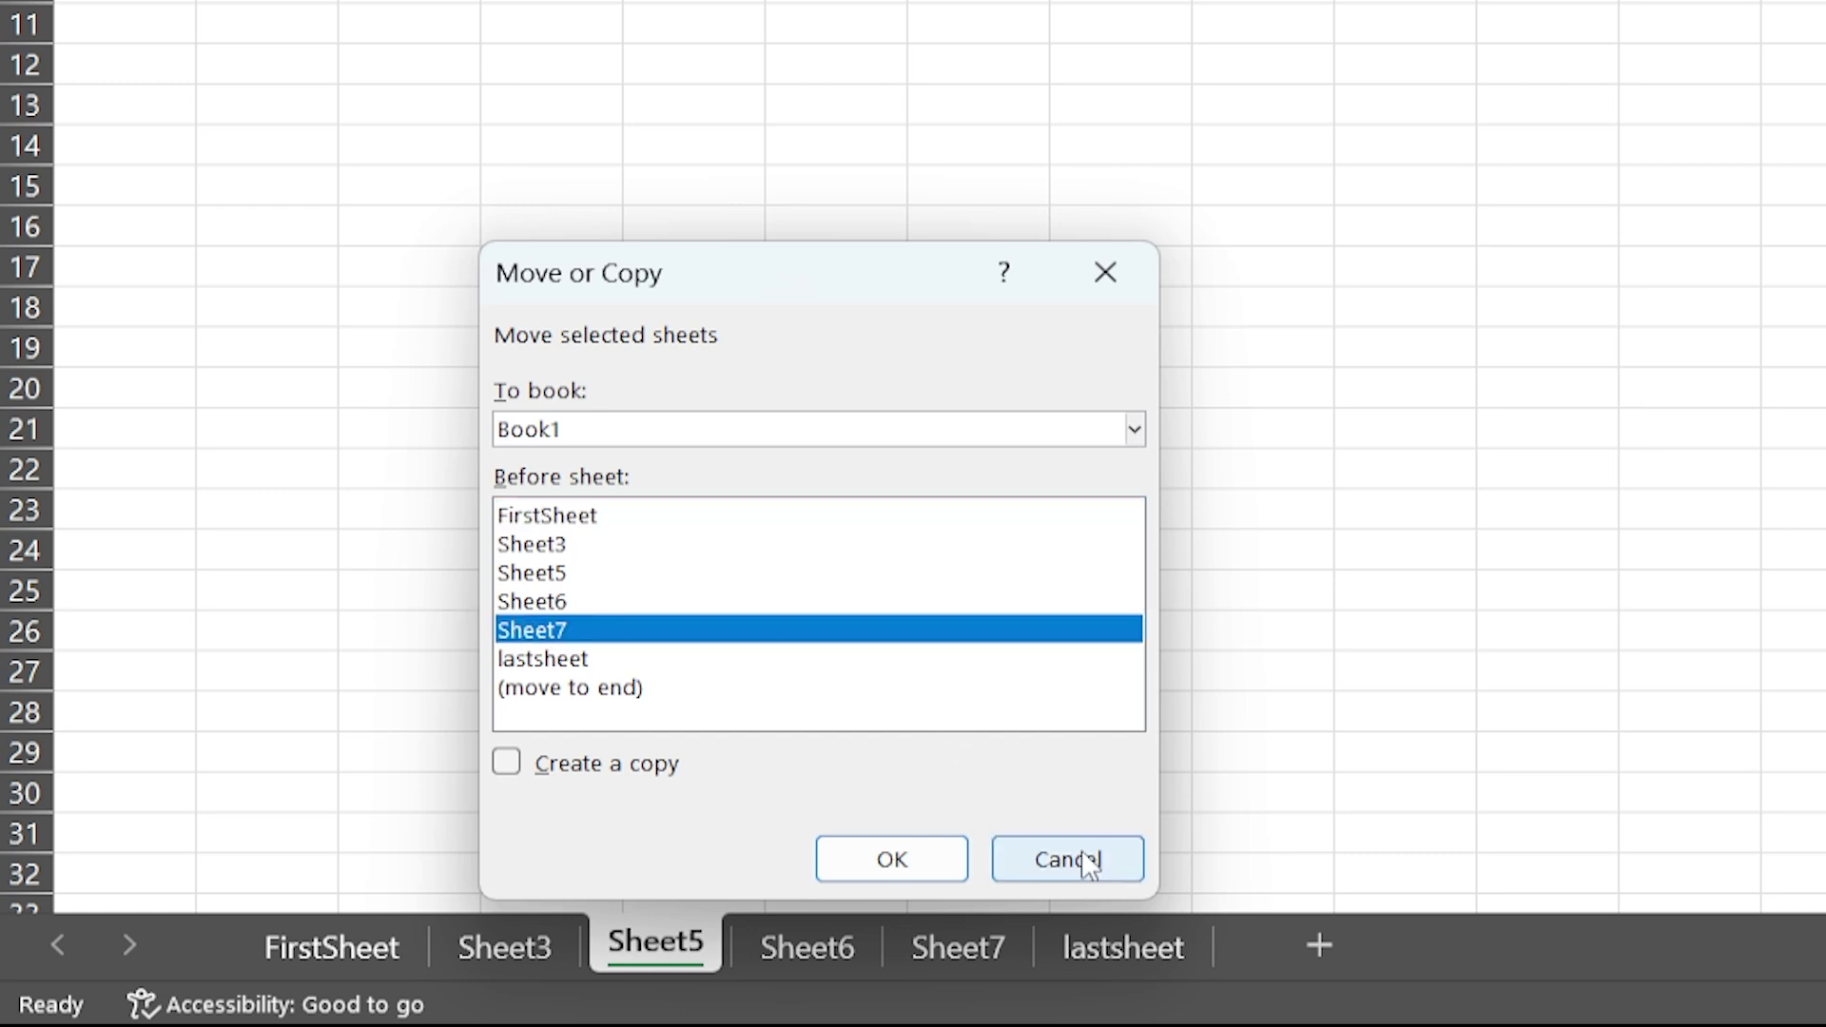
{"action": "left_click", "coordinate": [1058, 872]}
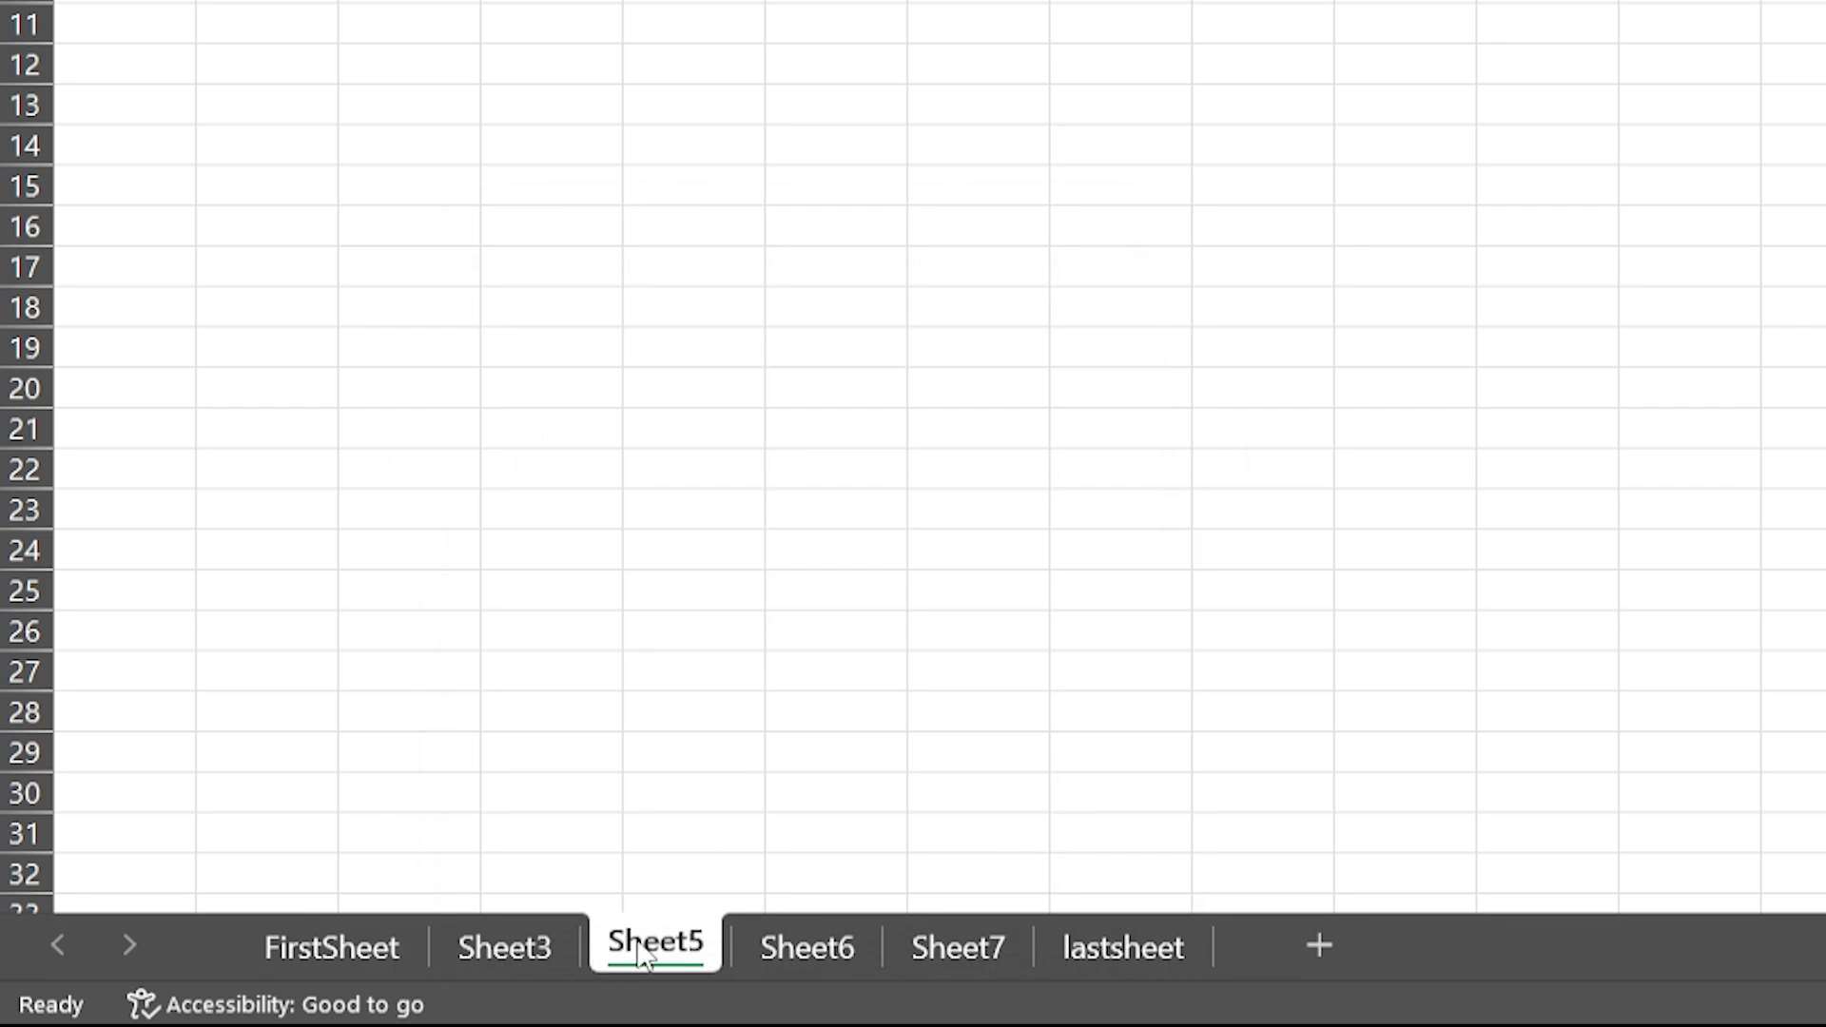
Give the FirstSheet tab a red colour
{"action": "left_click", "coordinate": [360, 950]}
{"action": "right_click", "coordinate": [366, 964]}
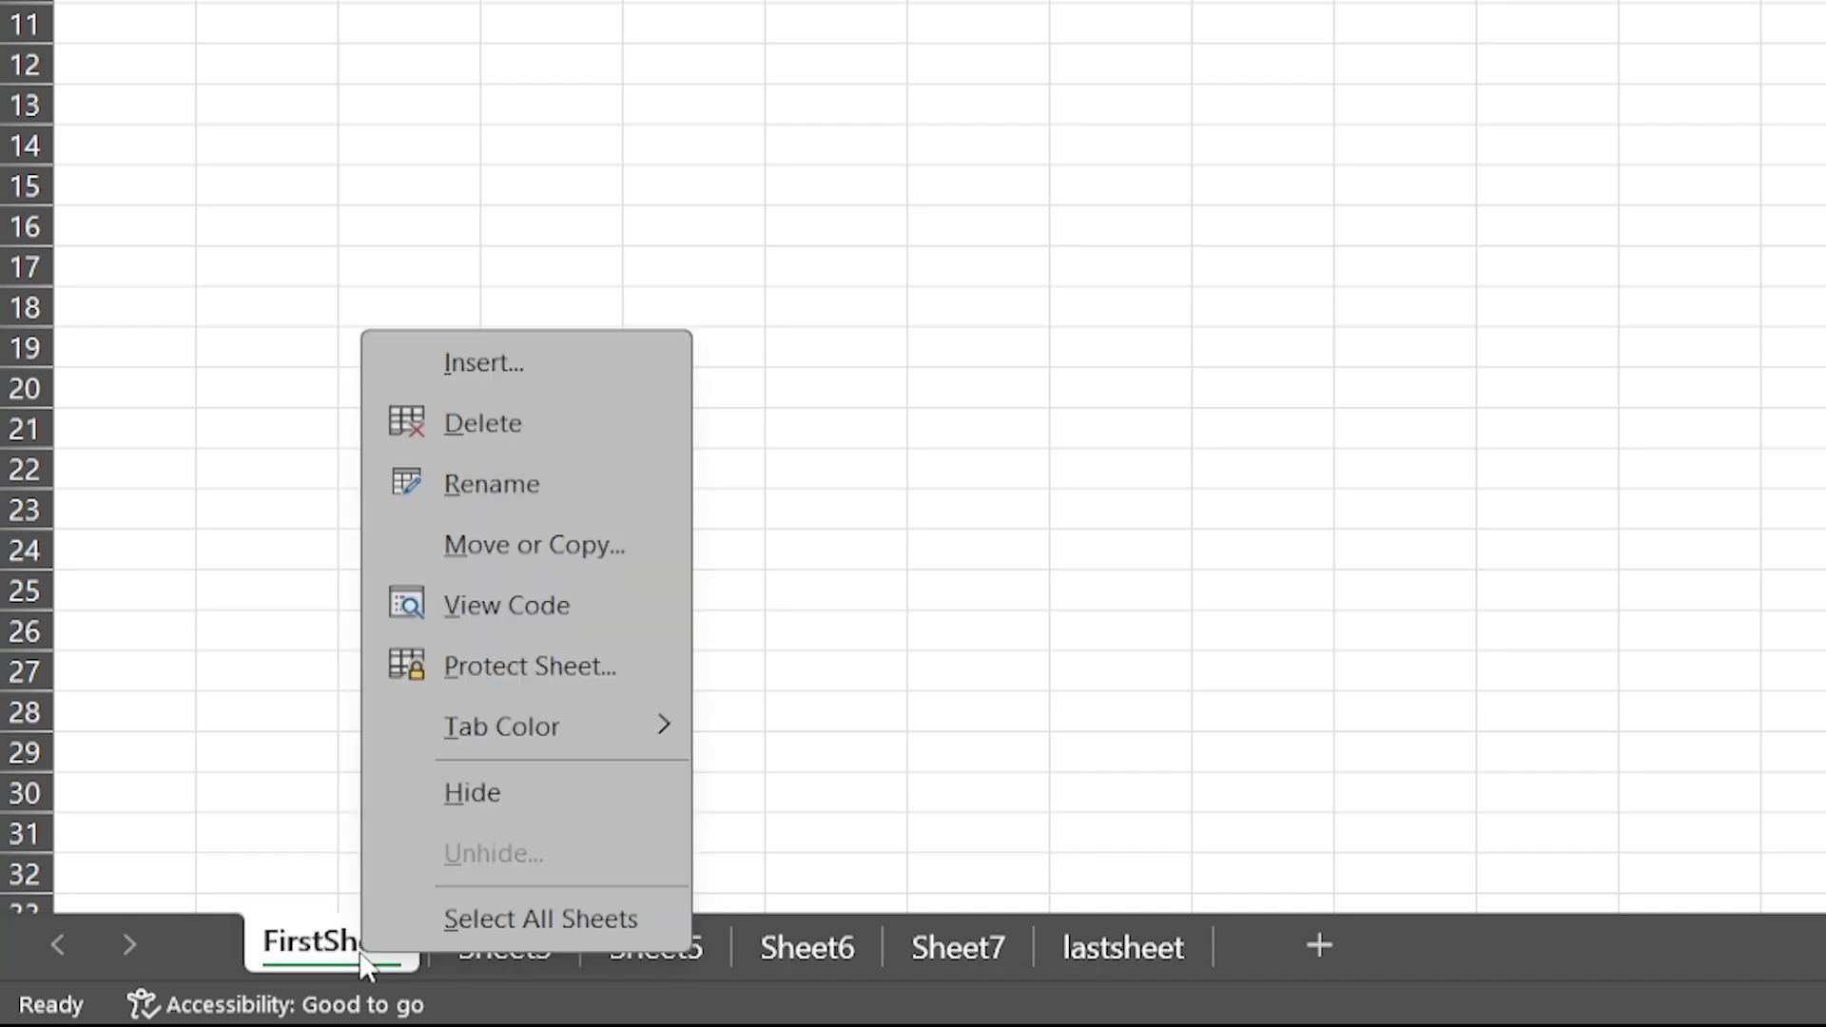
{"action": "mouse_move", "coordinate": [502, 727]}
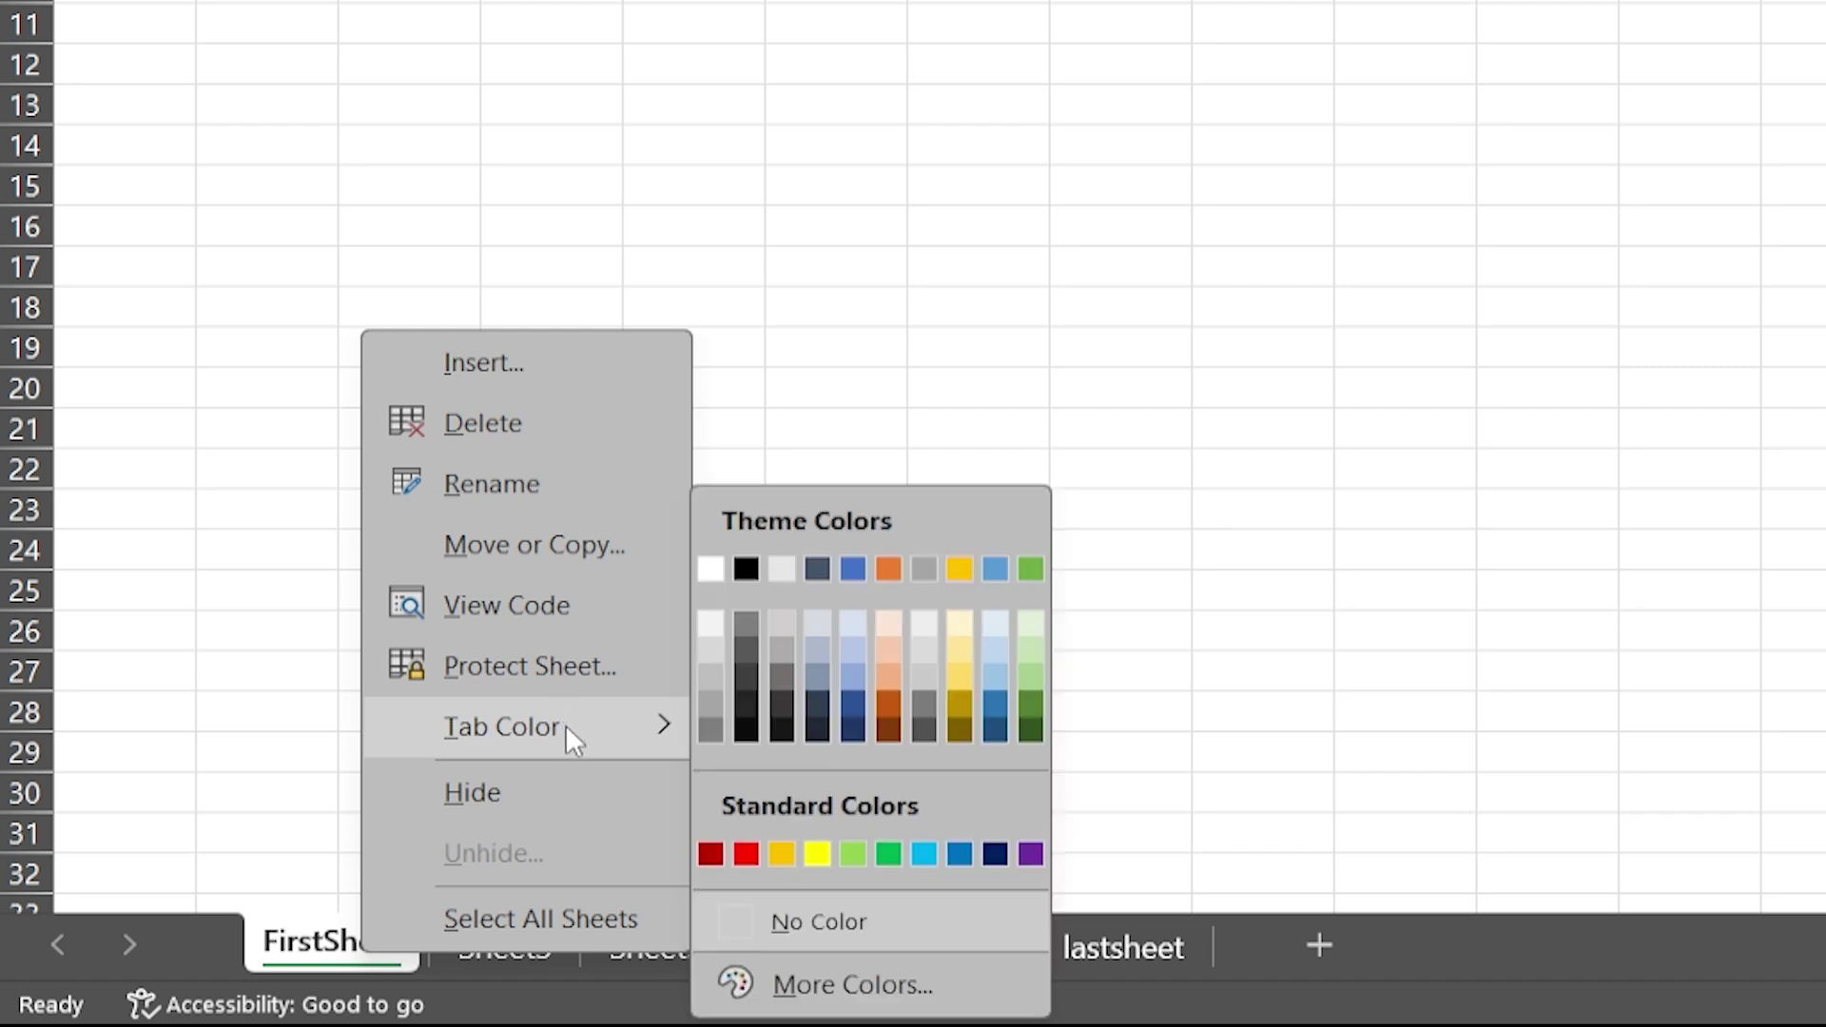
{"action": "left_click", "coordinate": [750, 852]}
Give the Sheet3 tab an orange colour and select Sheet5 to view both
{"action": "left_click", "coordinate": [492, 942]}
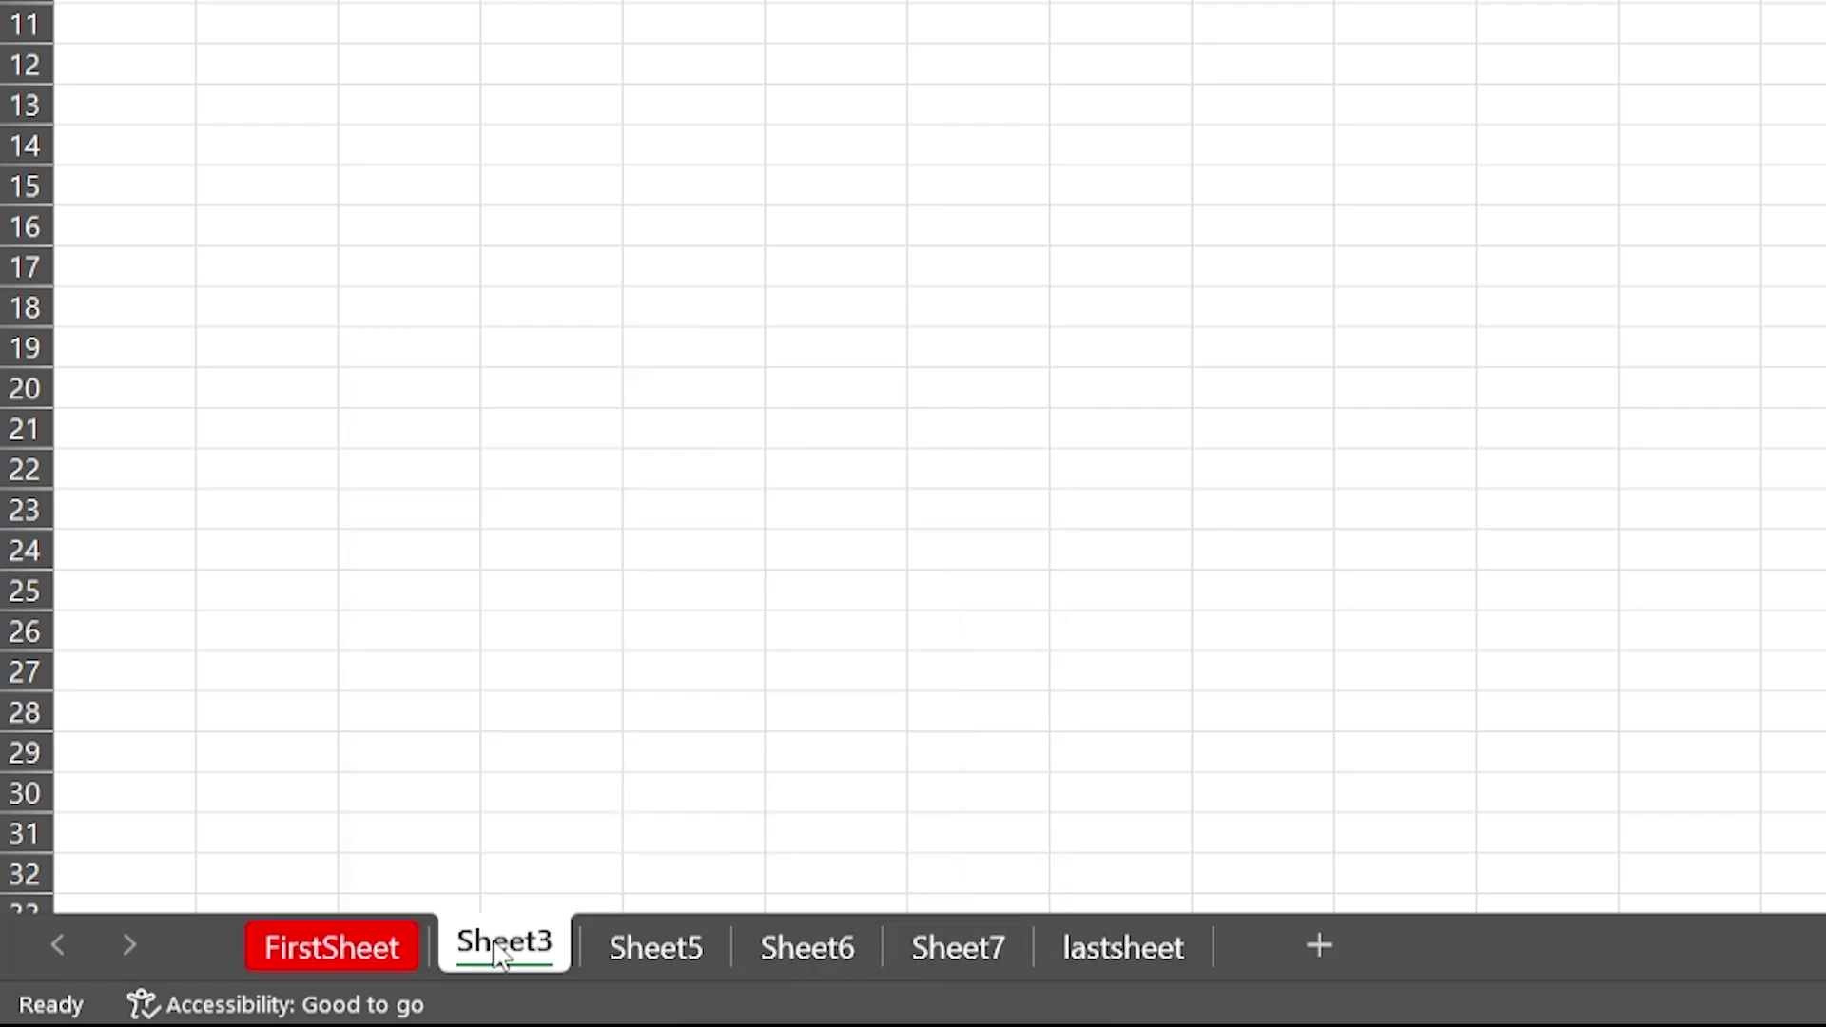
{"action": "right_click", "coordinate": [497, 951]}
{"action": "mouse_move", "coordinate": [635, 715]}
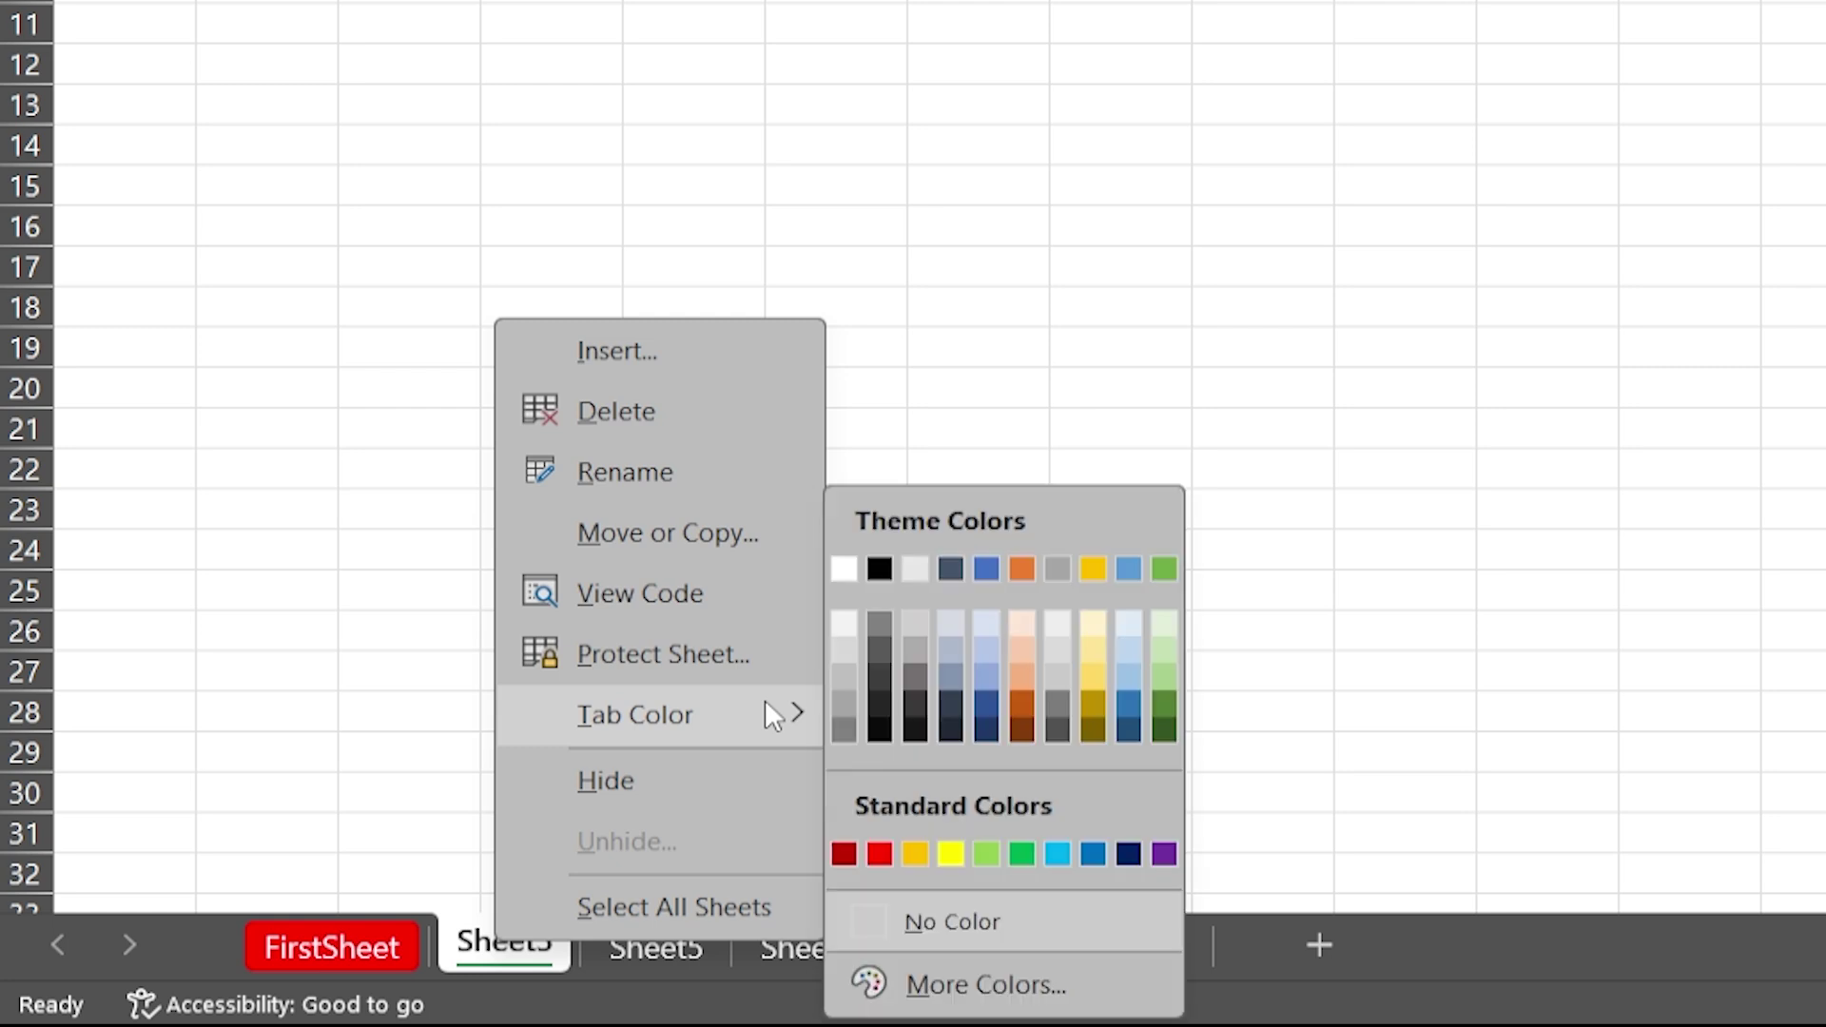
{"action": "left_click", "coordinate": [1031, 712]}
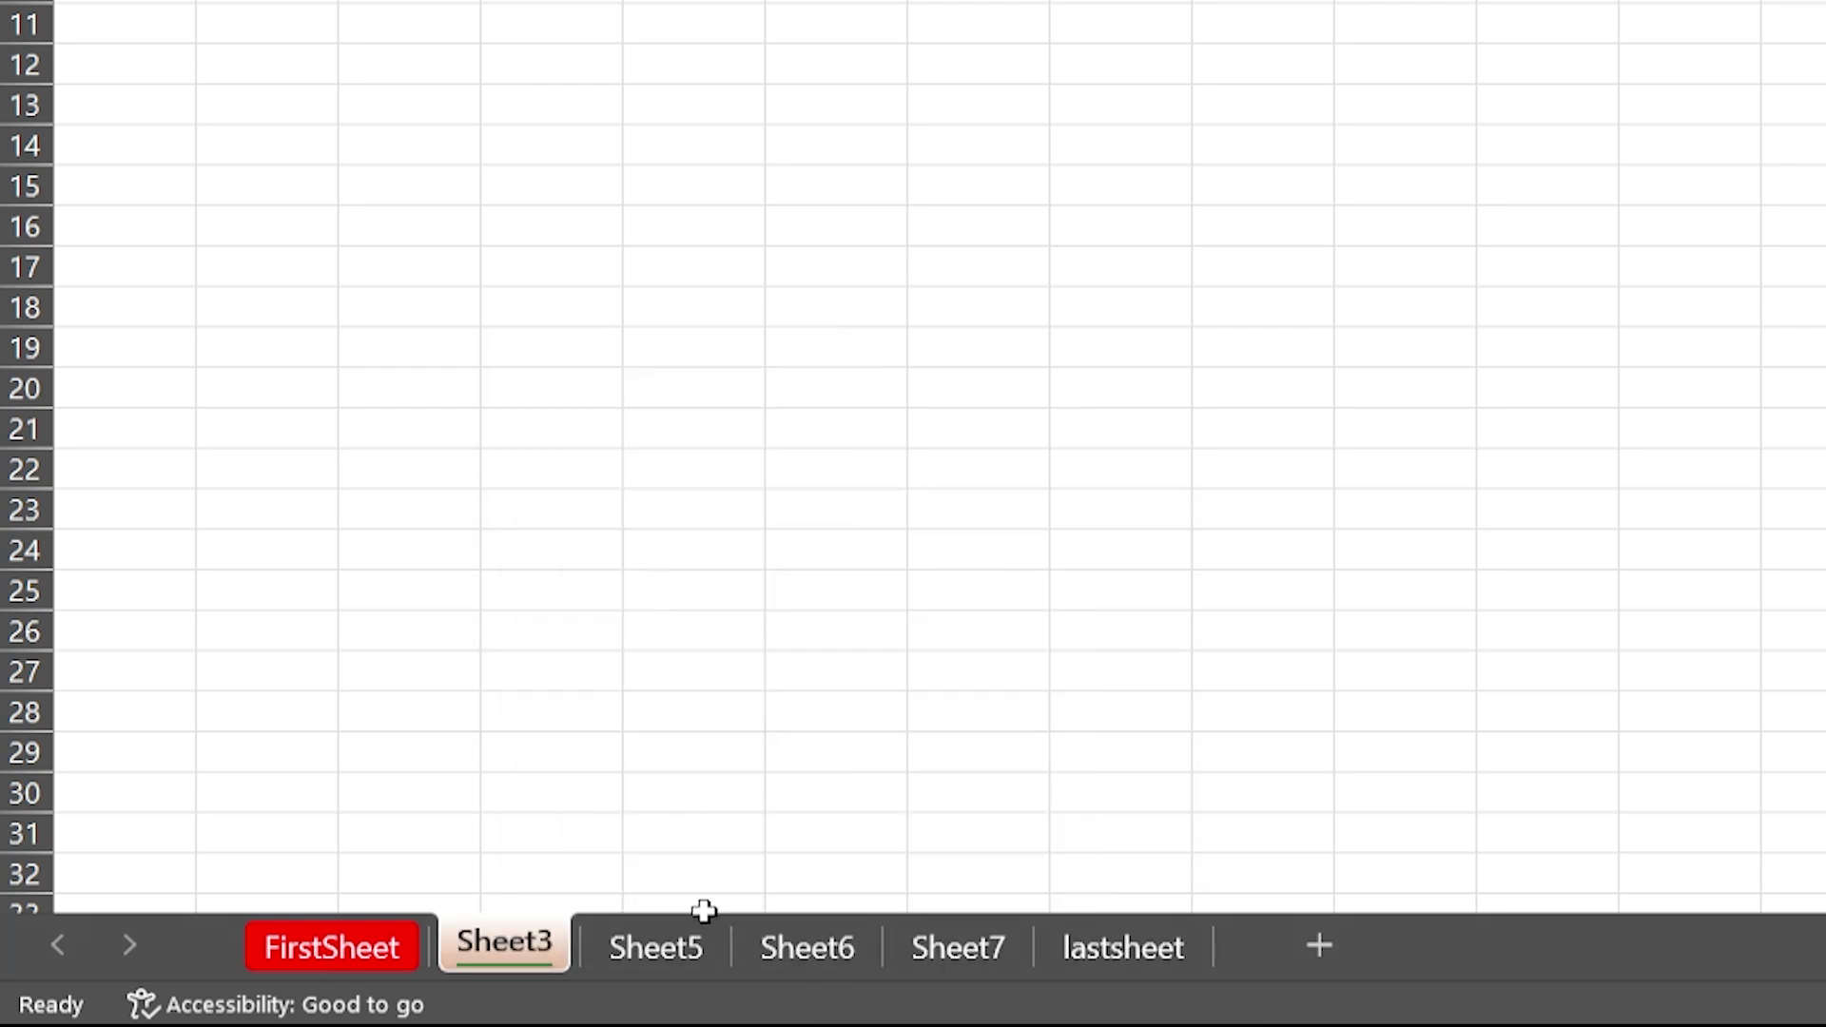
{"action": "left_click", "coordinate": [705, 948]}
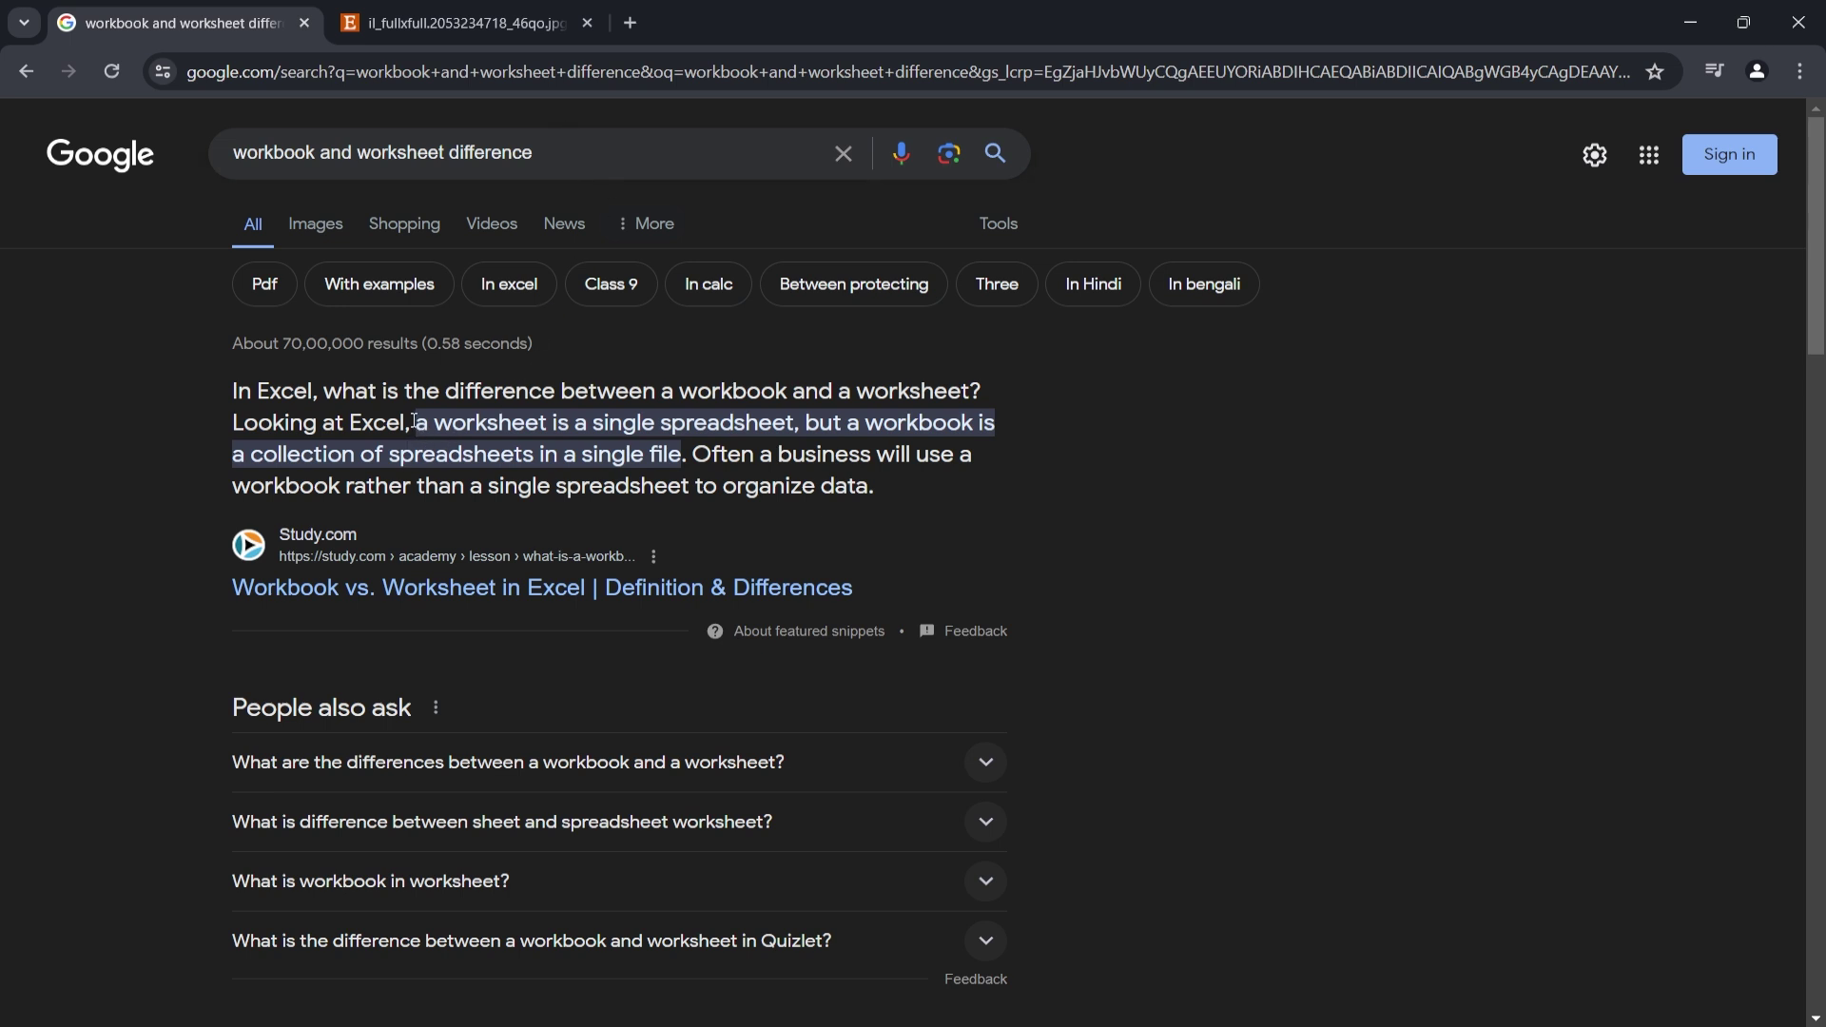
Highlight the featured snippet sentence defining a worksheet versus a workbook
{"action": "left_click_drag", "start_coordinate": [414, 423], "coordinate": [694, 466]}
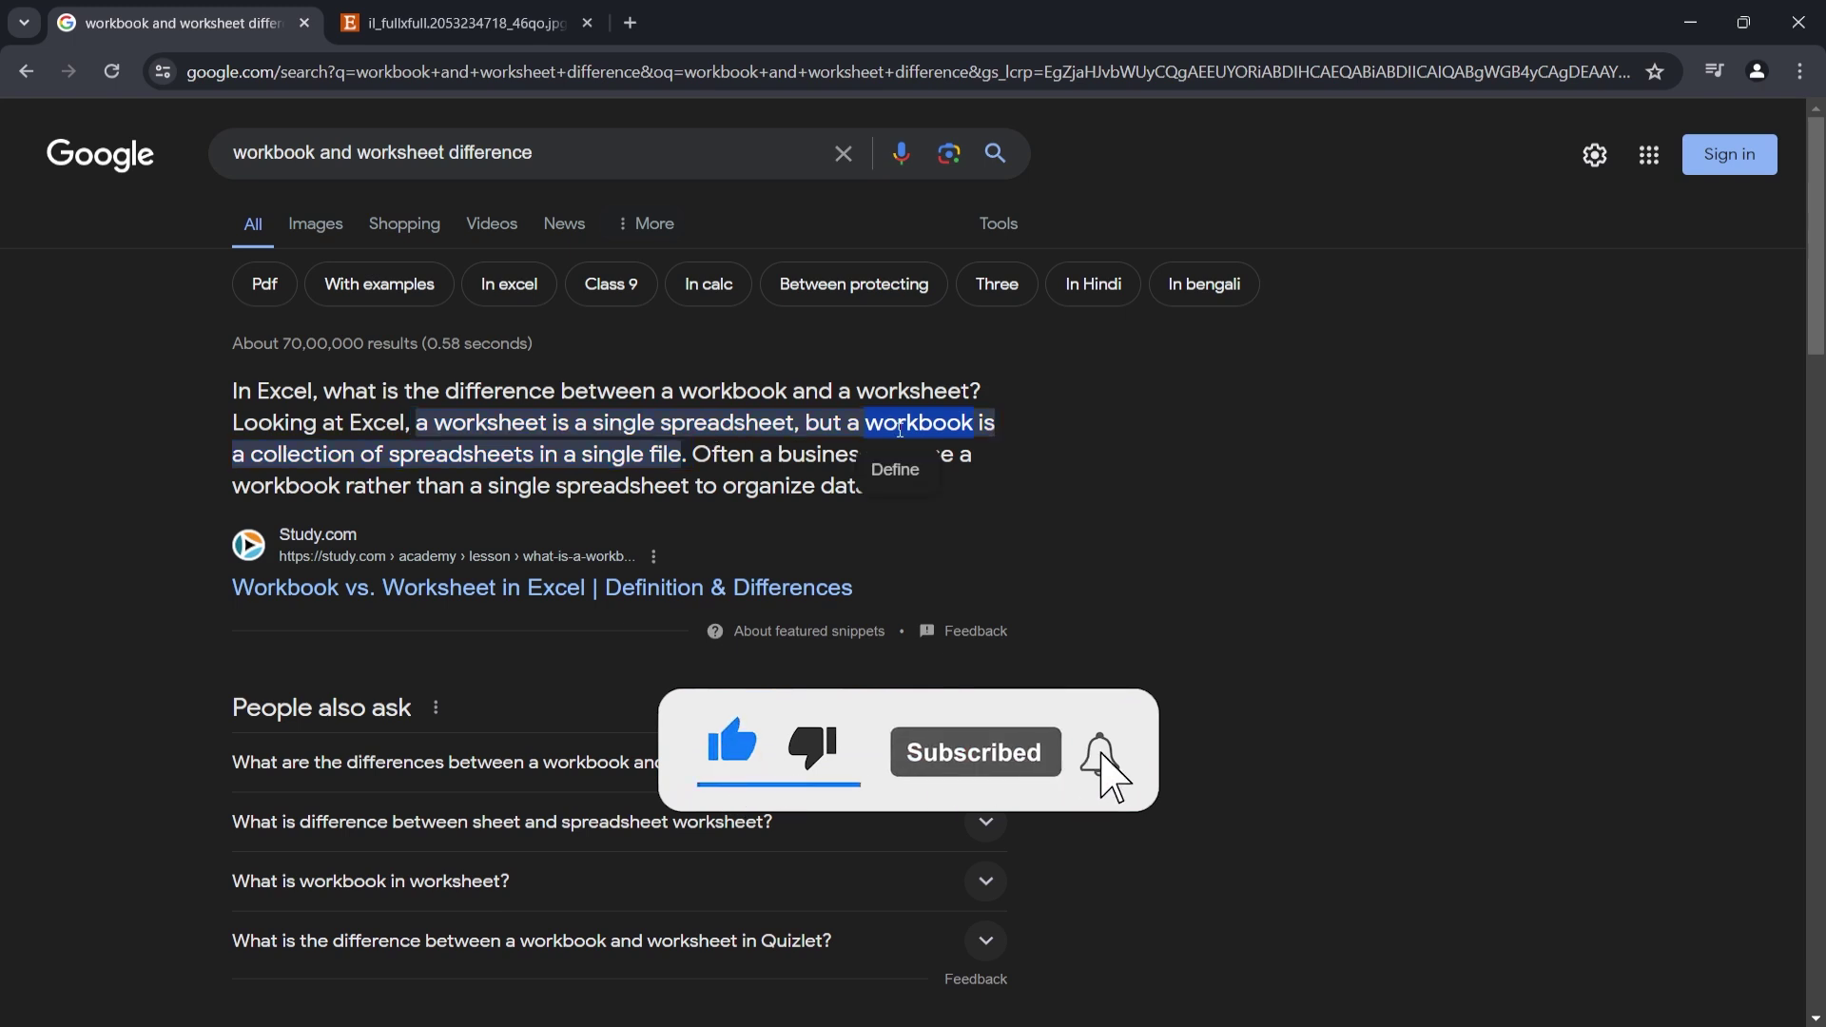
Switch to the Chrome tab showing the "3 WORKSHEET PAGES" image
{"action": "left_click", "coordinate": [486, 9]}
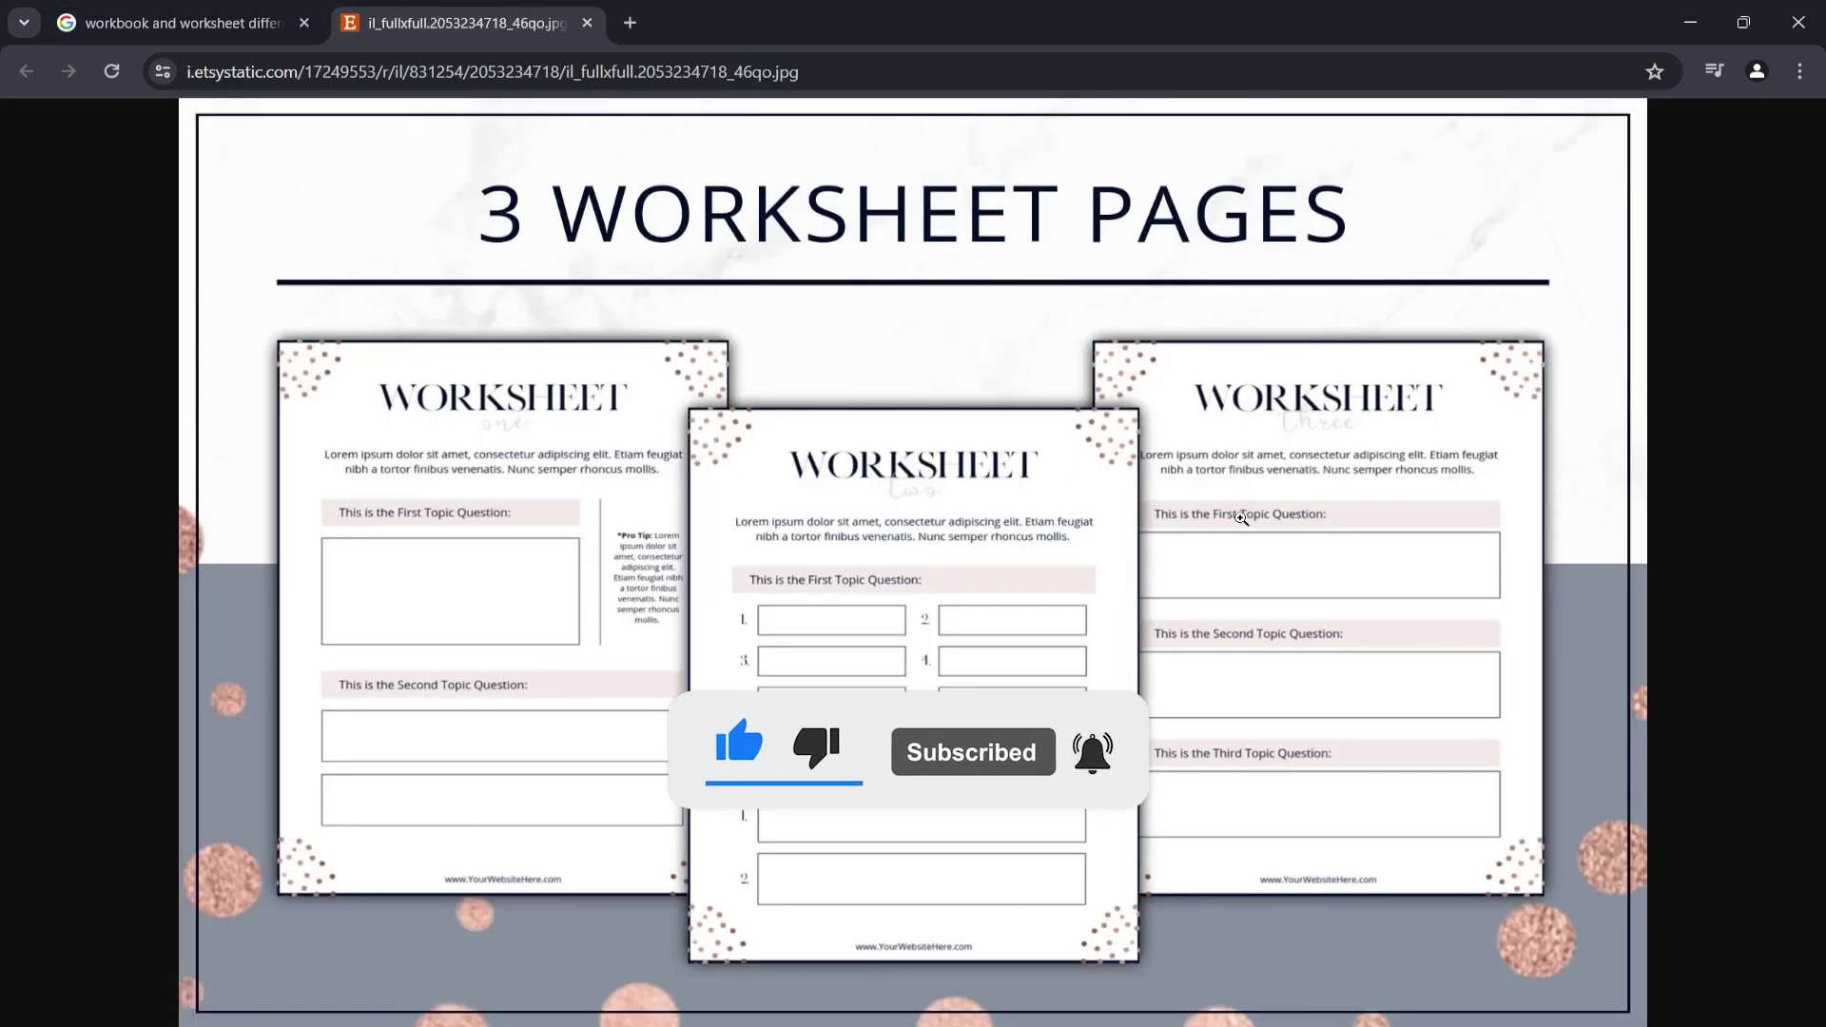